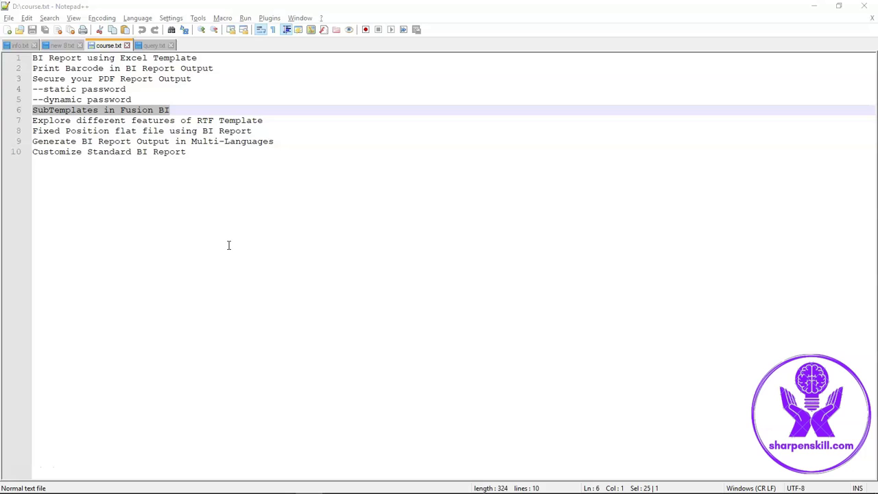
- Show query.txt and highlight the three case-scenario steps, including registering the sub-template
left_click(149, 43)
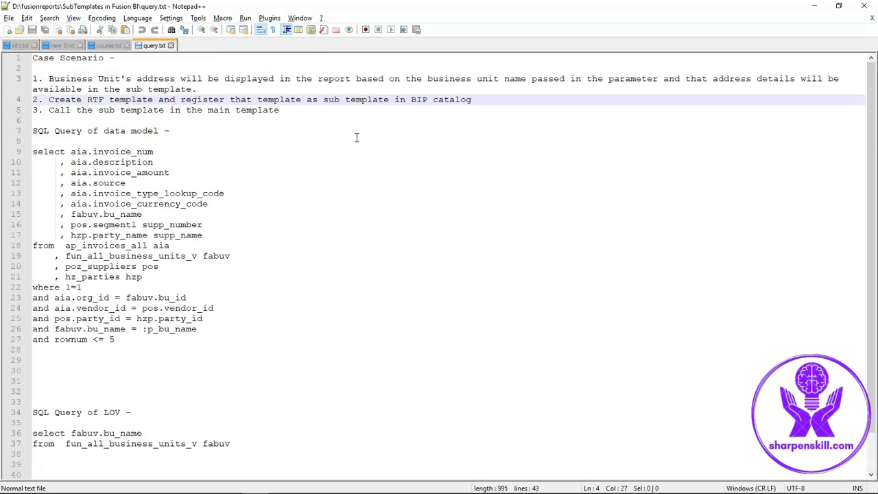
left_click_drag(298, 118, 11, 78)
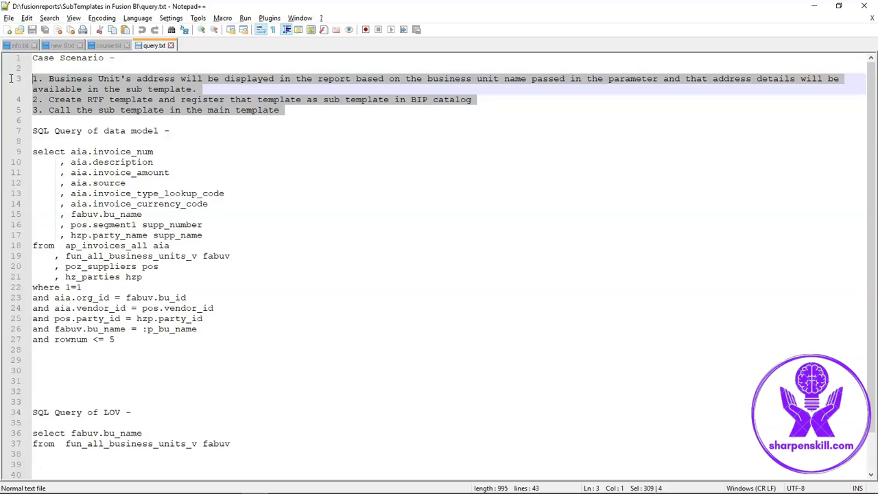
left_click(201, 90)
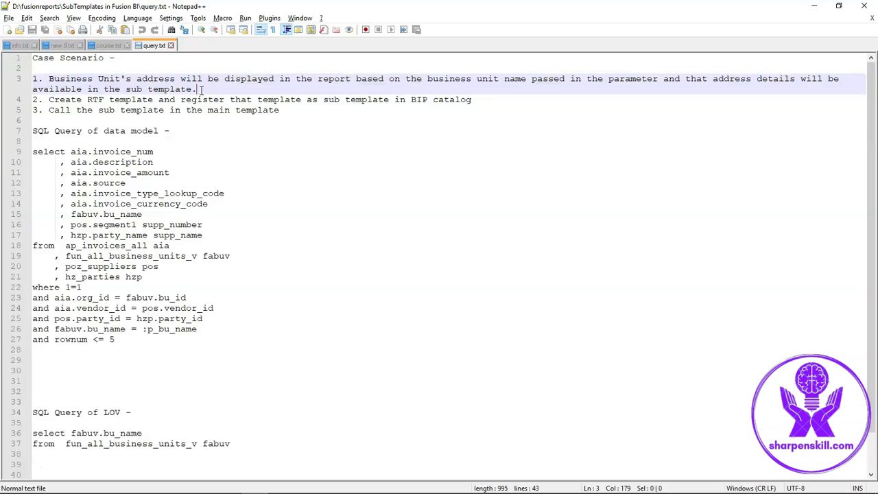
left_click_drag(200, 89, 25, 80)
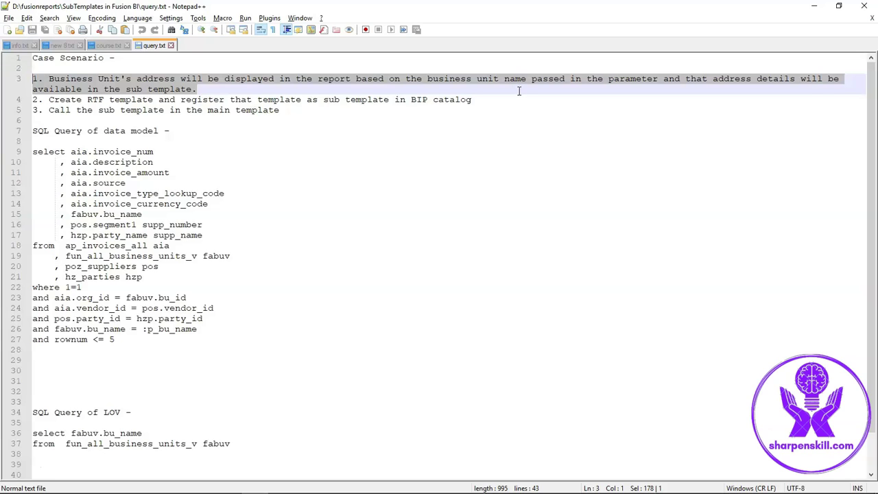
left_click_drag(471, 100, 18, 101)
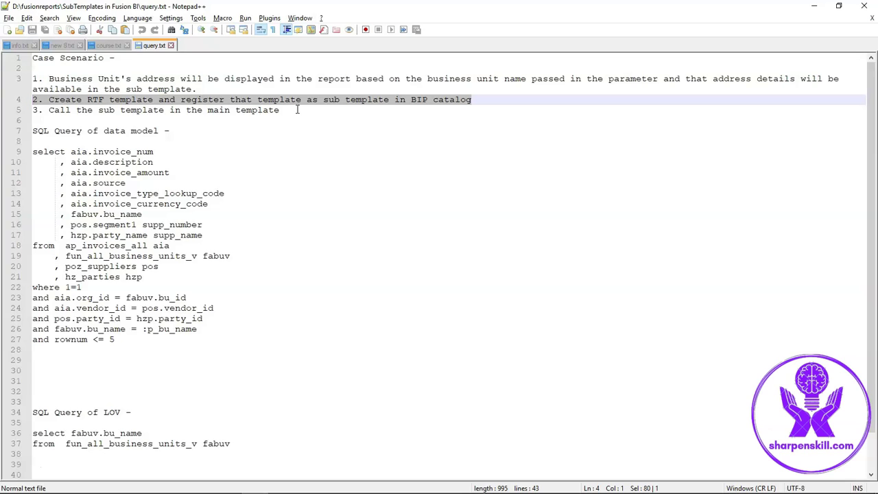
mouse_move(296, 110)
left_mouse_down()
mouse_move(49, 109)
mouse_move(280, 110)
left_mouse_up()
left_click(49, 110)
left_click(287, 204)
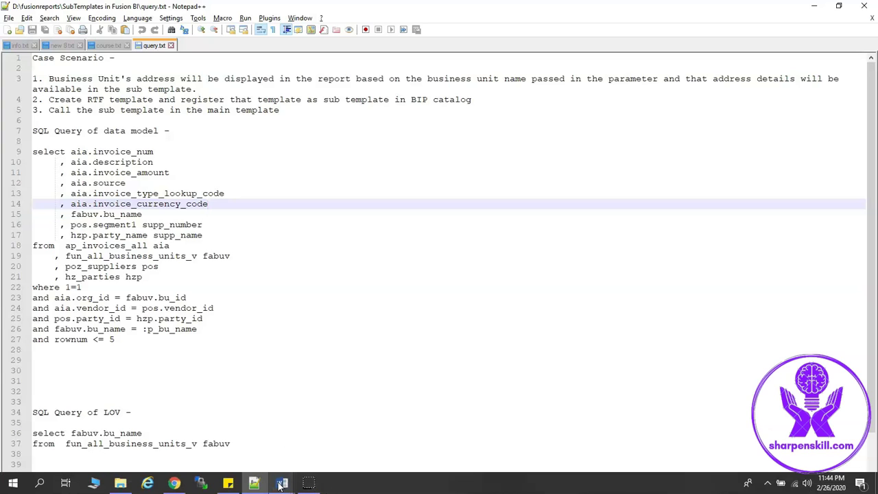
- Bring up address.rtf and highlight the first template tag and its usa_address name
mouse_move(280, 486)
left_click(247, 446)
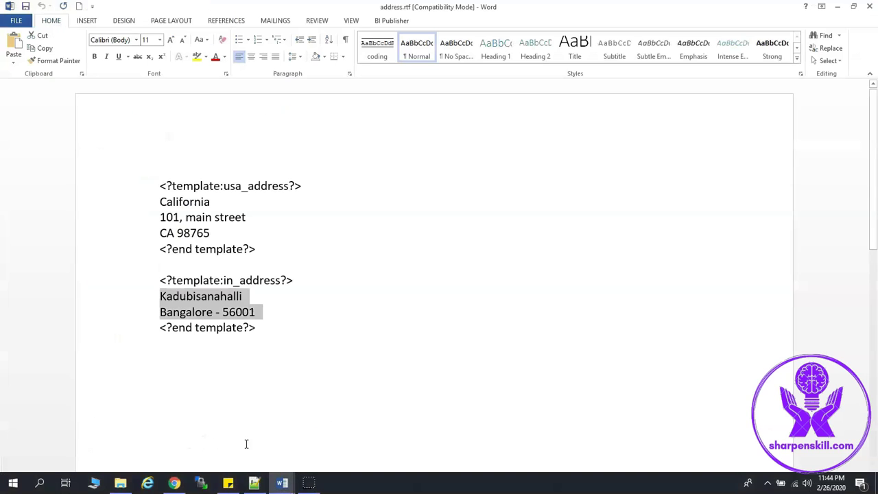
left_click(286, 255)
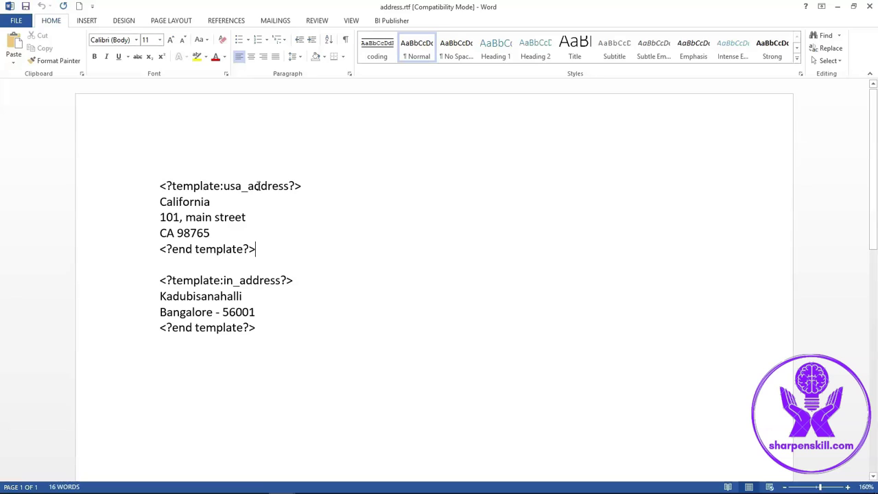
double_click(217, 187)
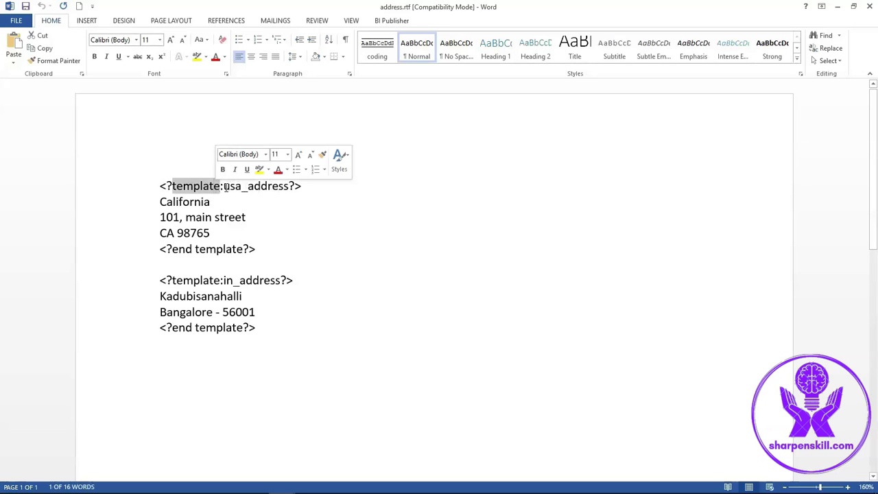
double_click(233, 186)
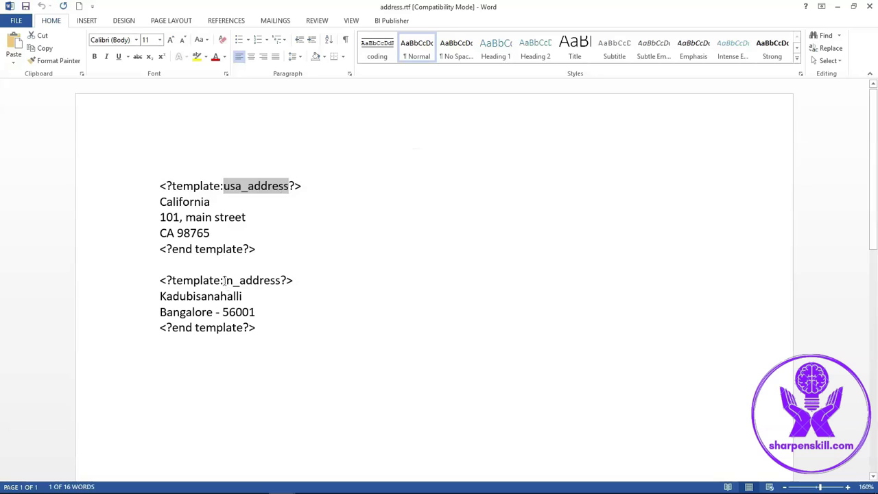
- Highlight the in_address name, the California and Bangalore address lines, and the whole document
left_click_drag(223, 282, 278, 281)
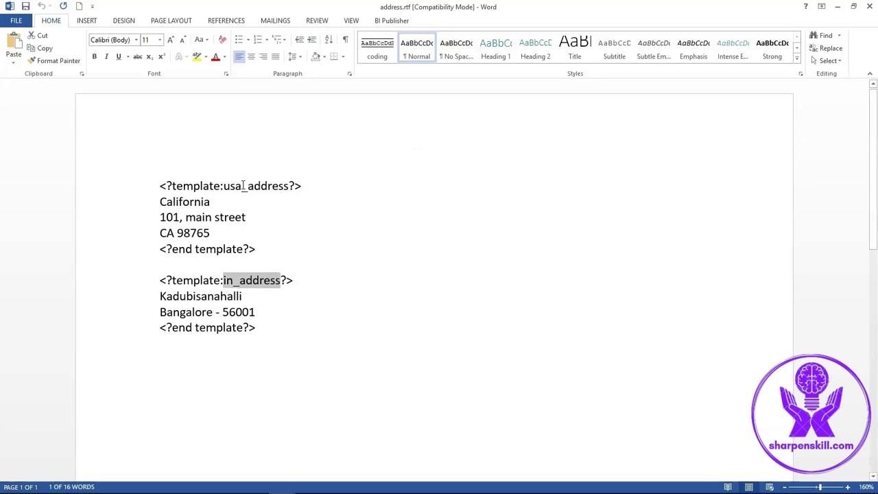
double_click(192, 186)
double_click(221, 249)
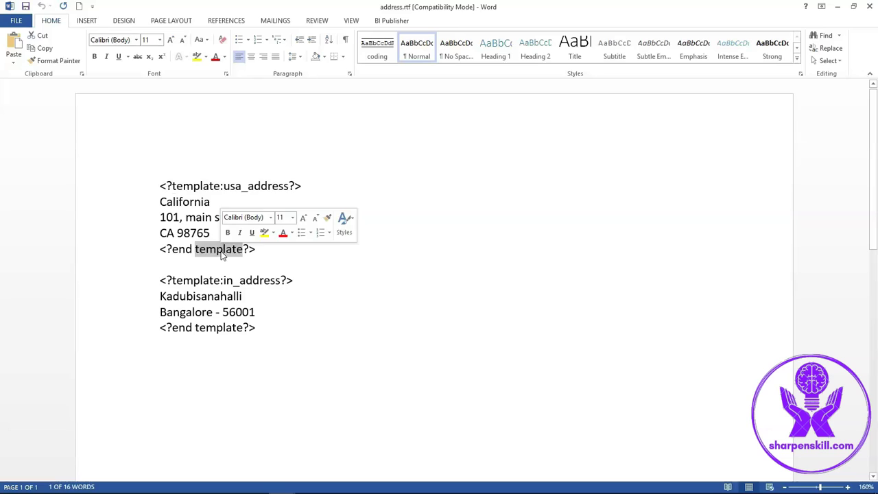
left_click_drag(212, 232, 162, 202)
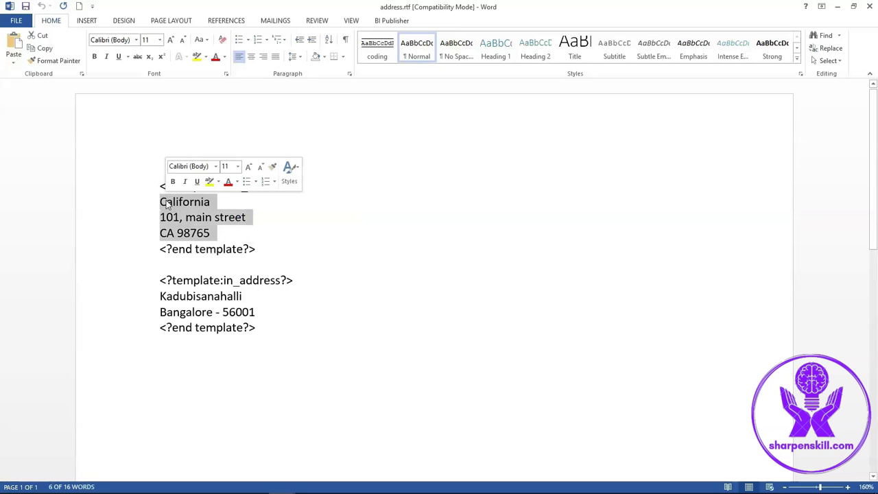
left_click_drag(263, 312, 172, 295)
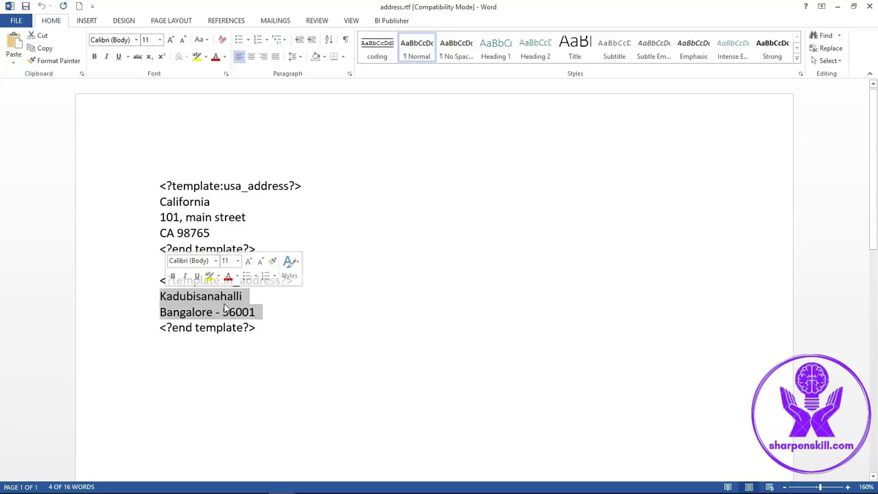
left_click_drag(257, 328, 165, 185)
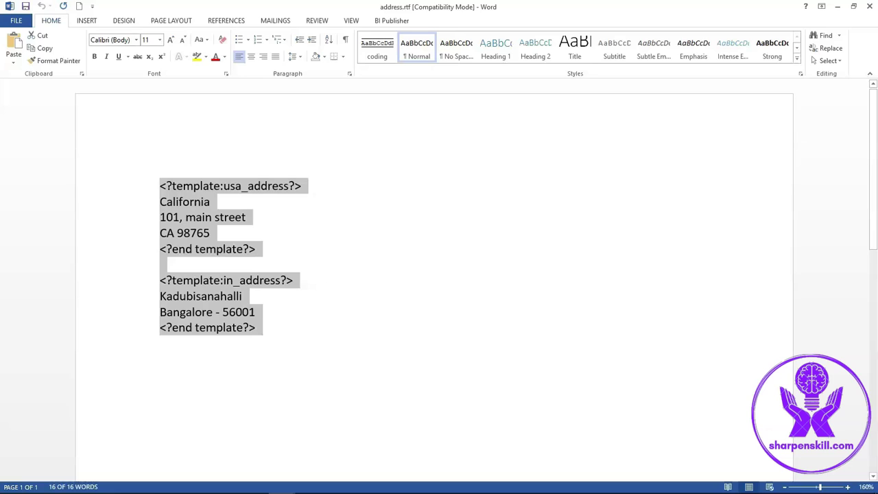
- Sign in to Oracle Applications Cloud with the user ID and password
left_click(175, 482)
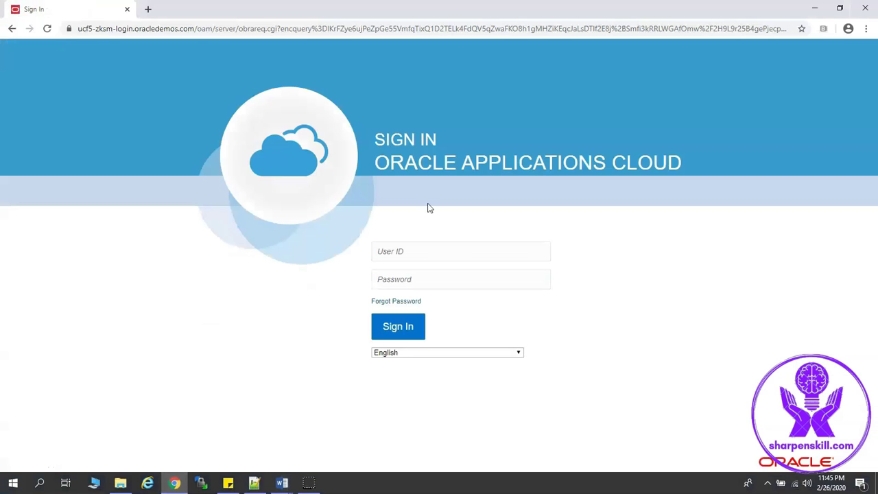
left_click(433, 252)
type("i")
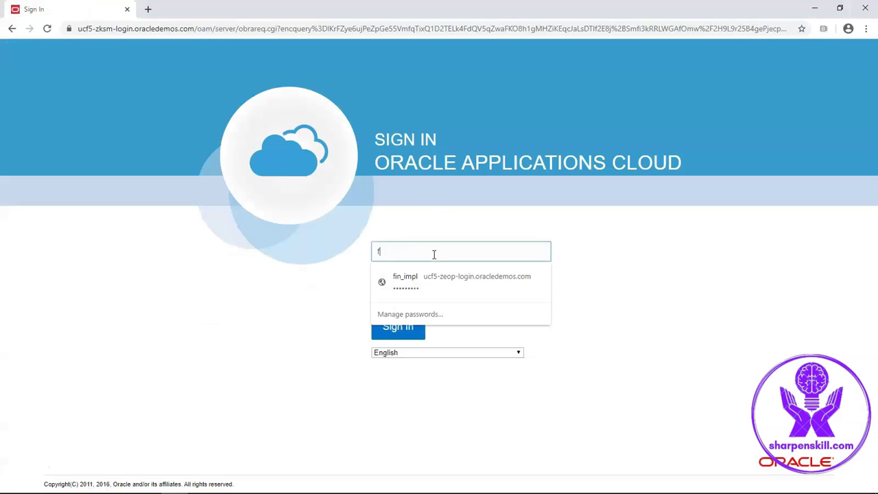
type("in_impl")
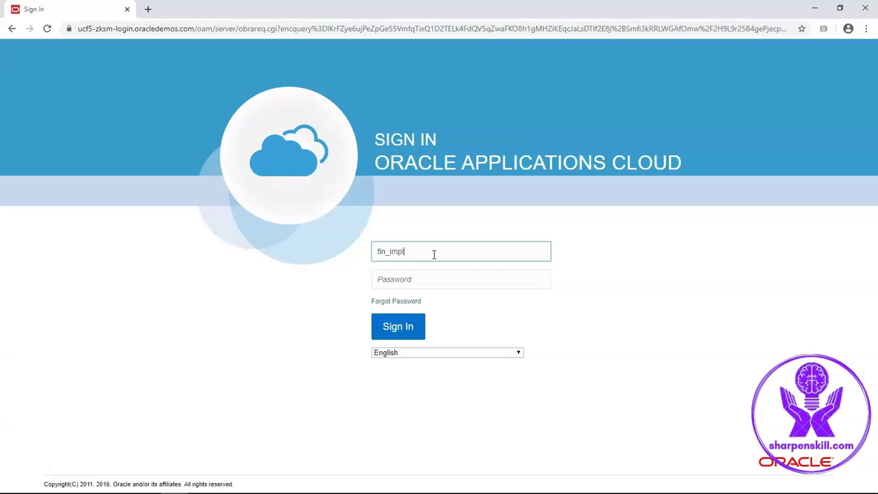
key("Tab")
type("Welcome1")
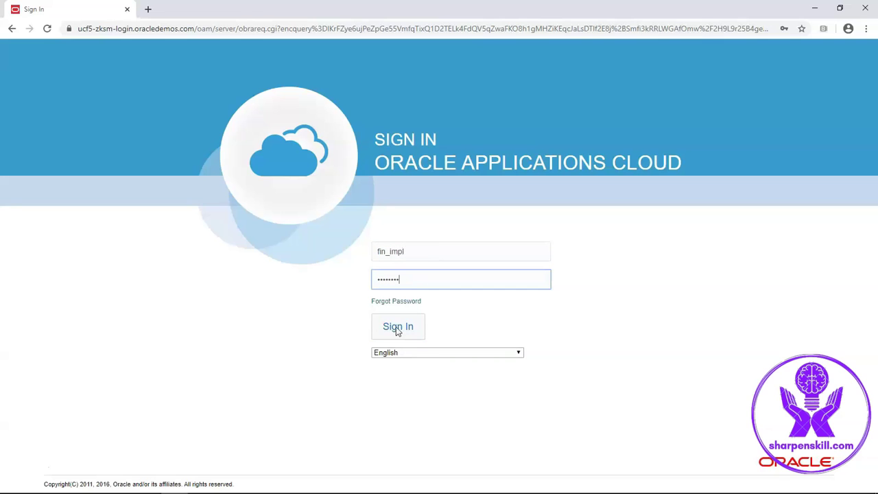
left_click(396, 331)
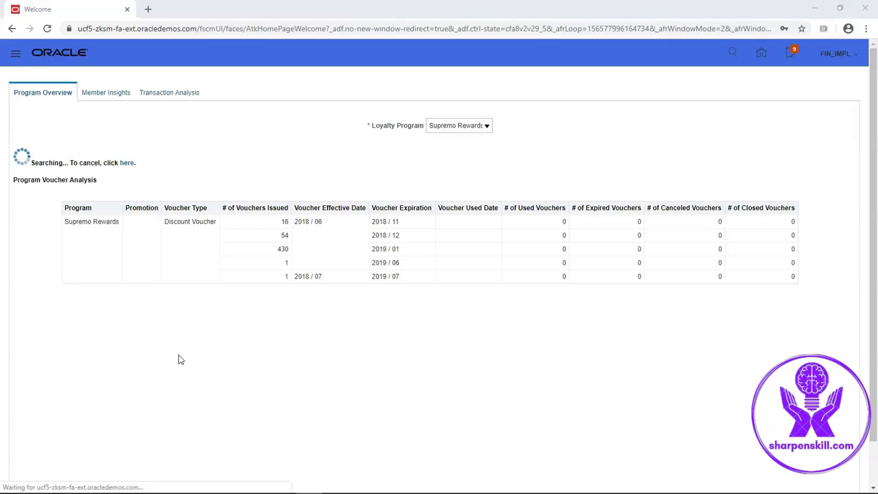
- Go to Reports and Analytics under Tools in the Navigator
left_click(14, 57)
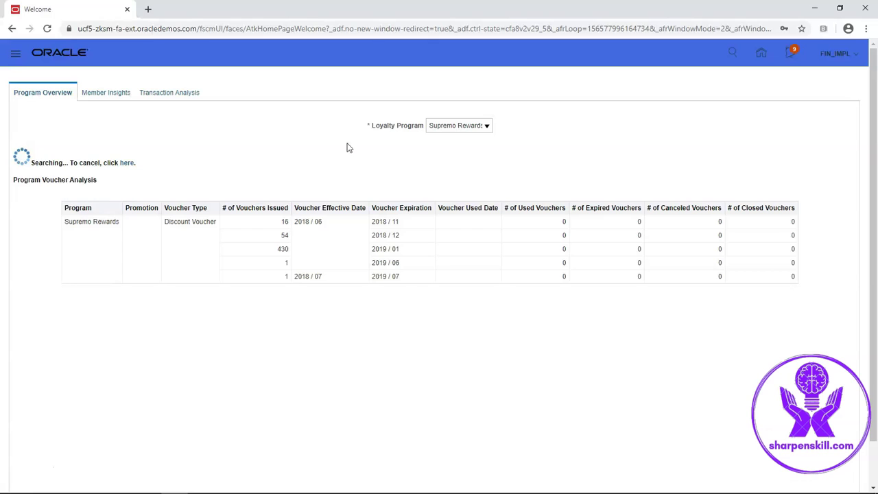
scroll(321, 412, "down", 5)
left_click(321, 410)
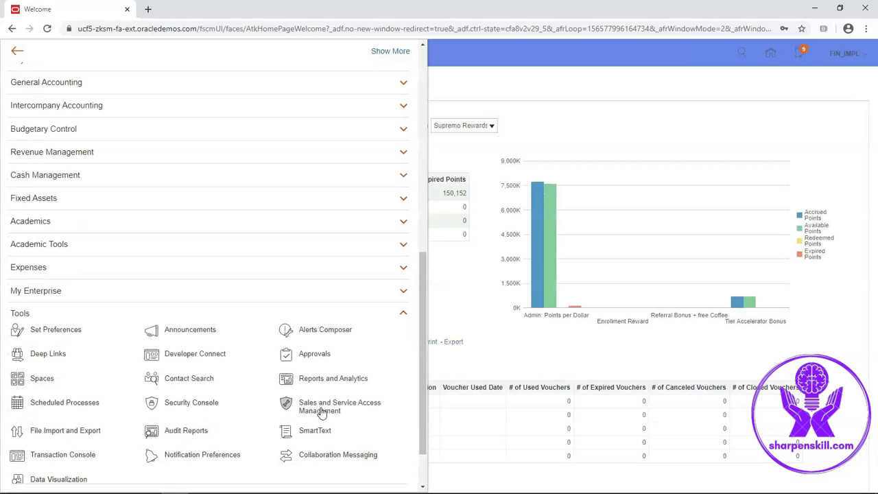
left_click(318, 379)
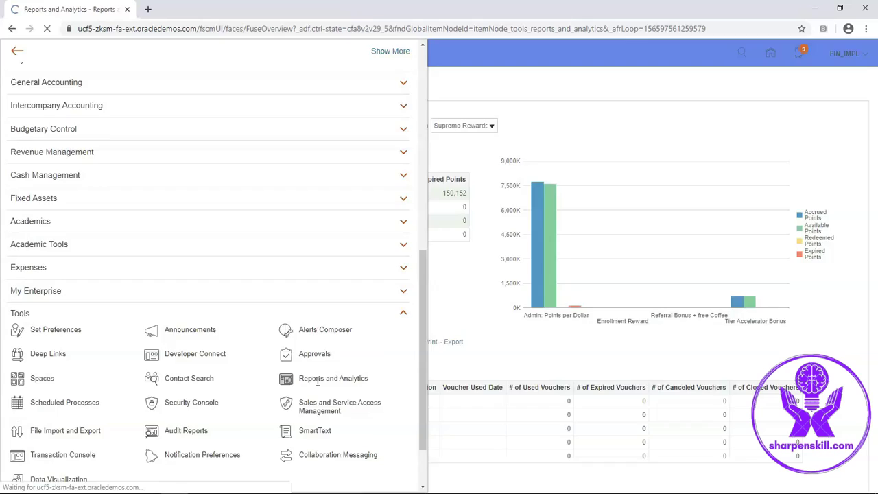
- Create a new sub template from the BI catalog
left_click(828, 84)
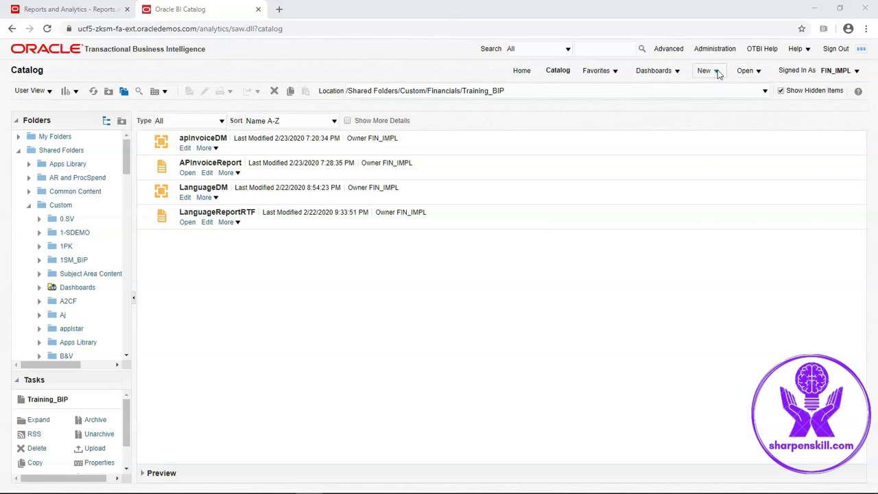
left_click(716, 71)
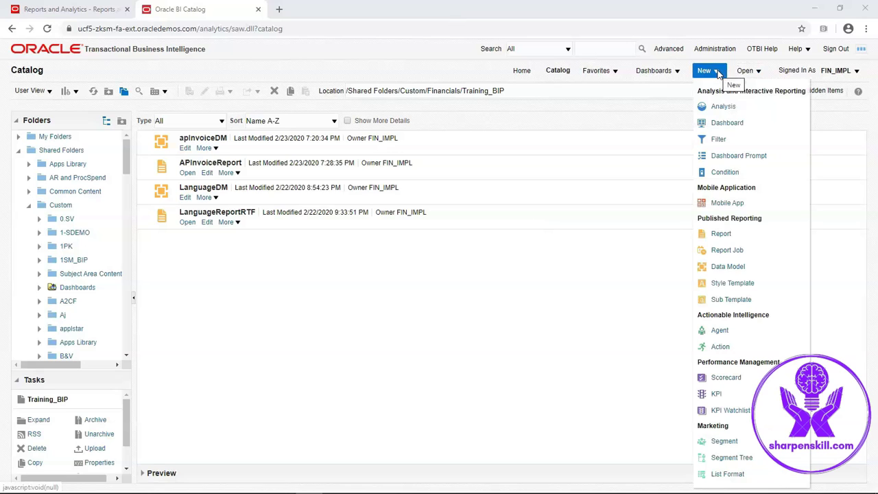
left_click(728, 299)
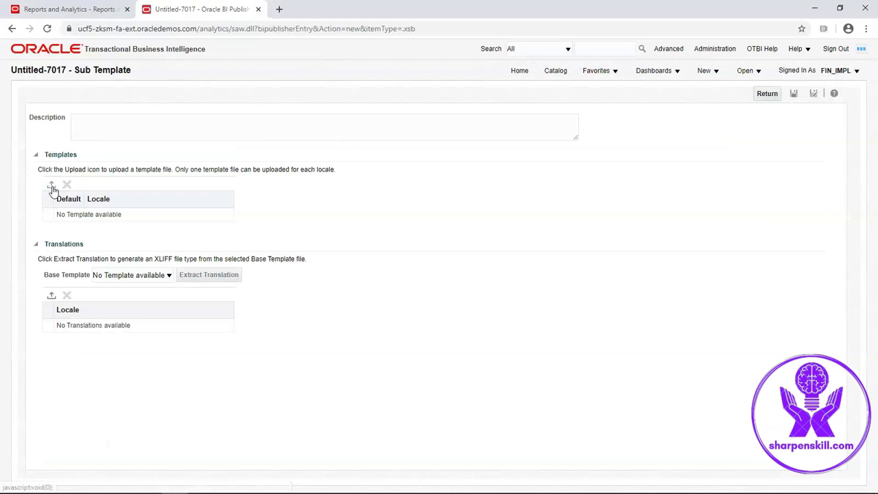
- Upload address.rtf as an rtf template with English locale
left_click(51, 184)
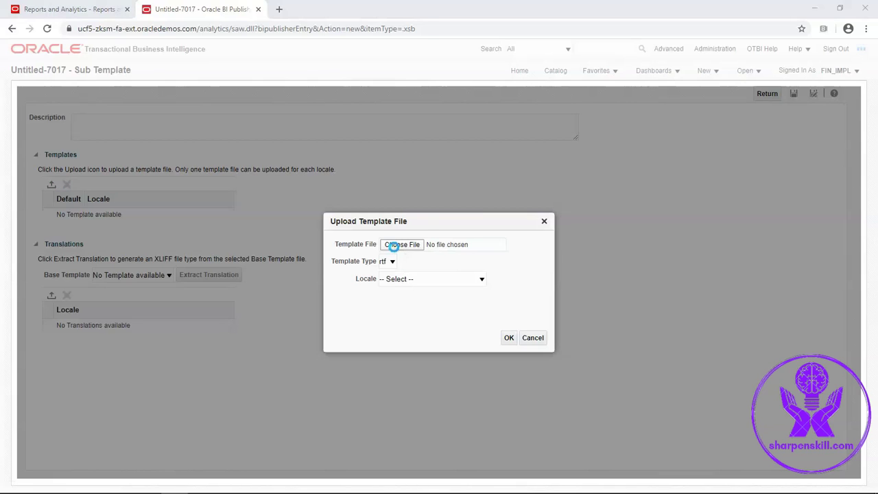
left_click(396, 251)
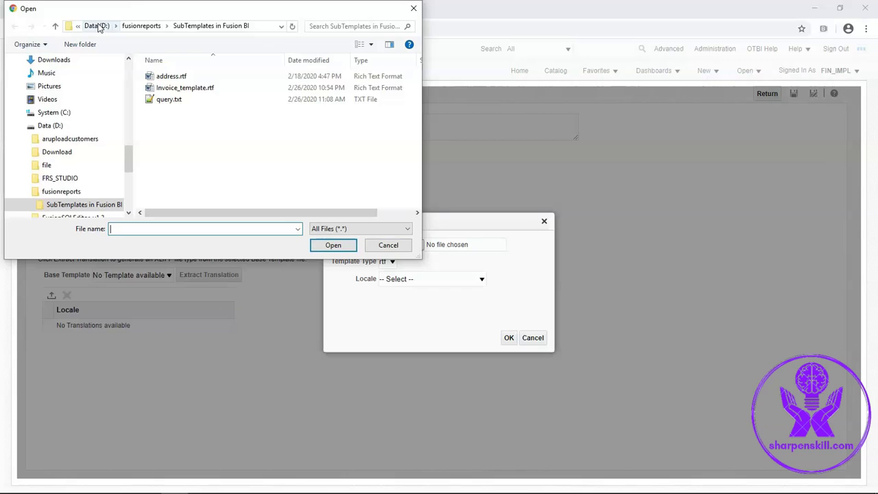
left_click(171, 78)
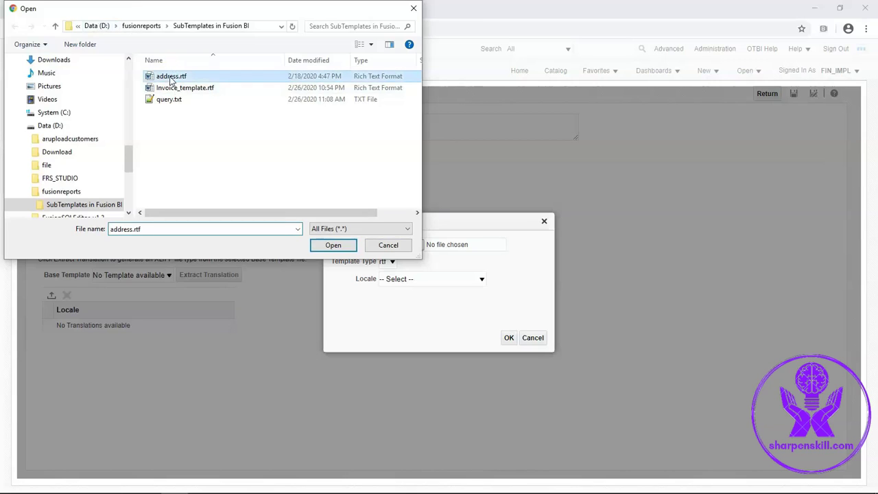
left_click(334, 245)
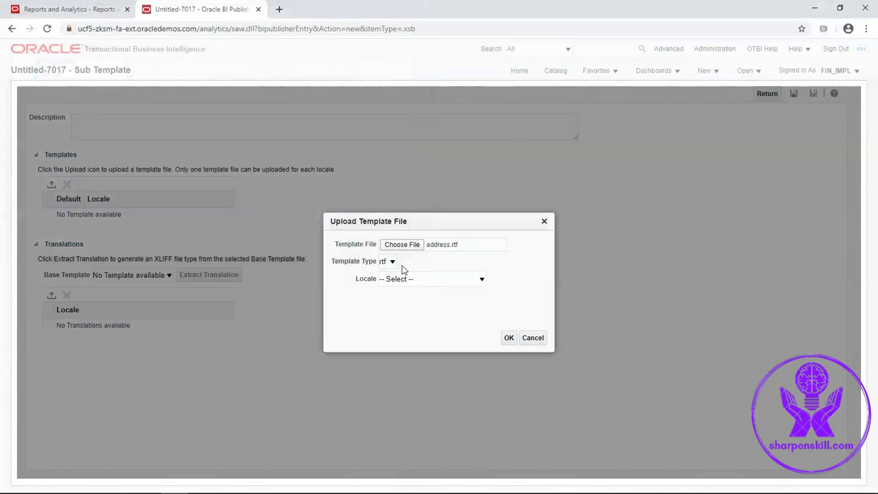
left_click(393, 262)
left_click(395, 265)
left_click(415, 281)
left_click(398, 464)
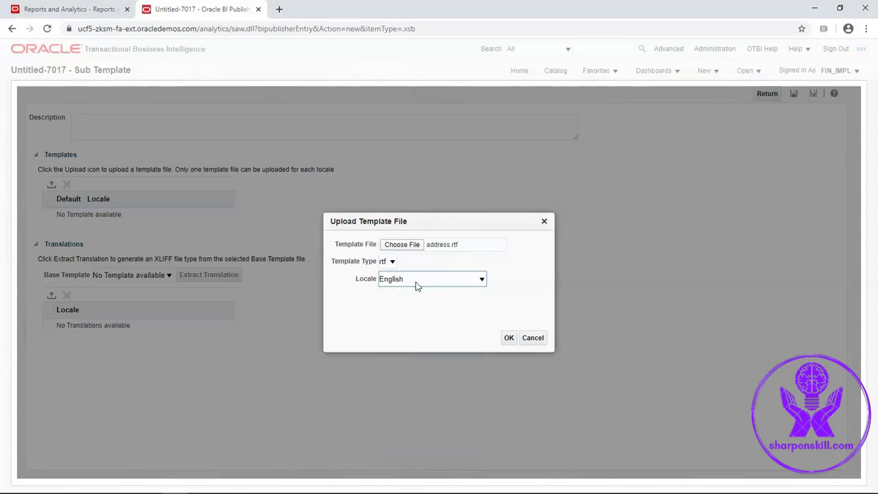
left_click(509, 342)
- Describe it as 'This is the address sub template' and save as subtemplate_addr in Custom/Financials/Training_BIP
left_click(194, 123)
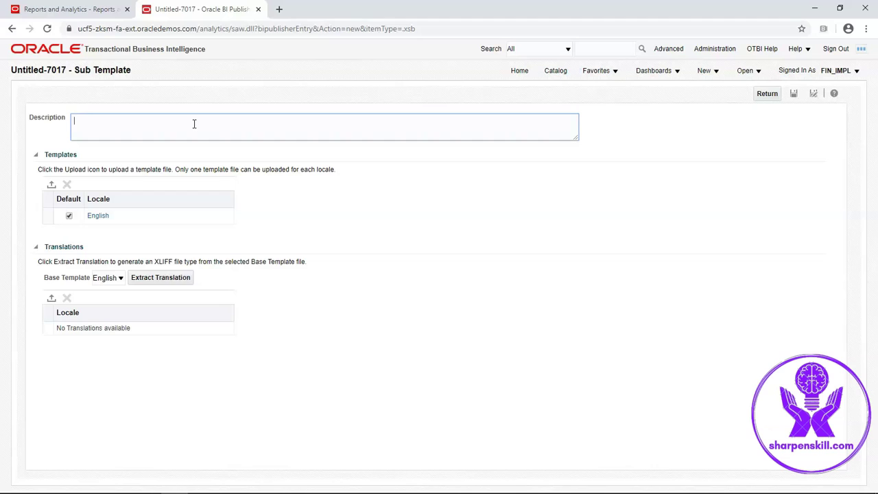
type("This is the address sub template")
left_click(794, 94)
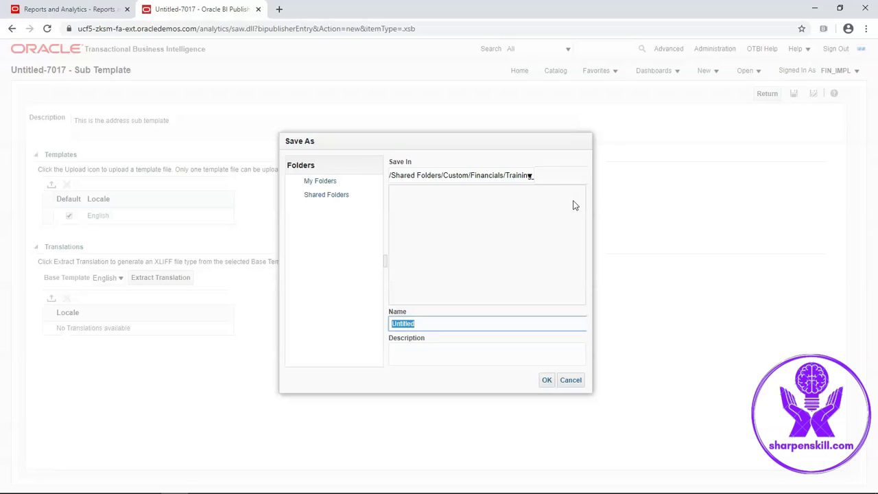
left_click(292, 195)
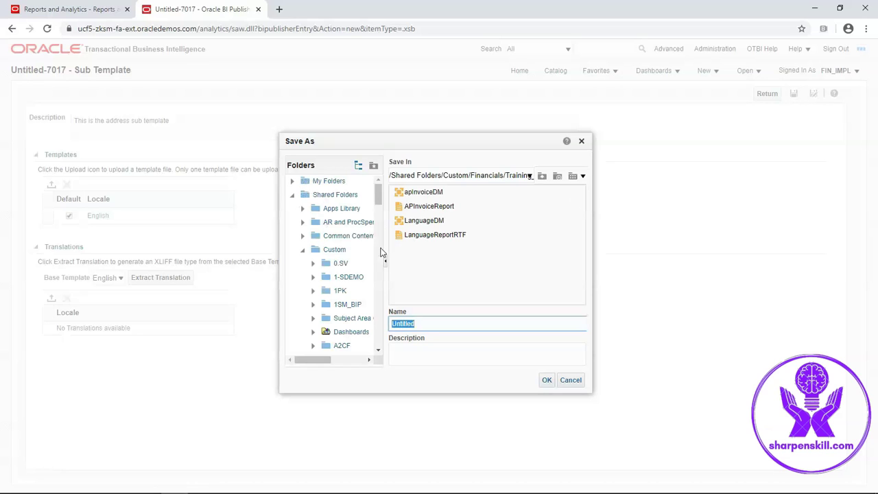
left_click_drag(378, 200, 381, 259)
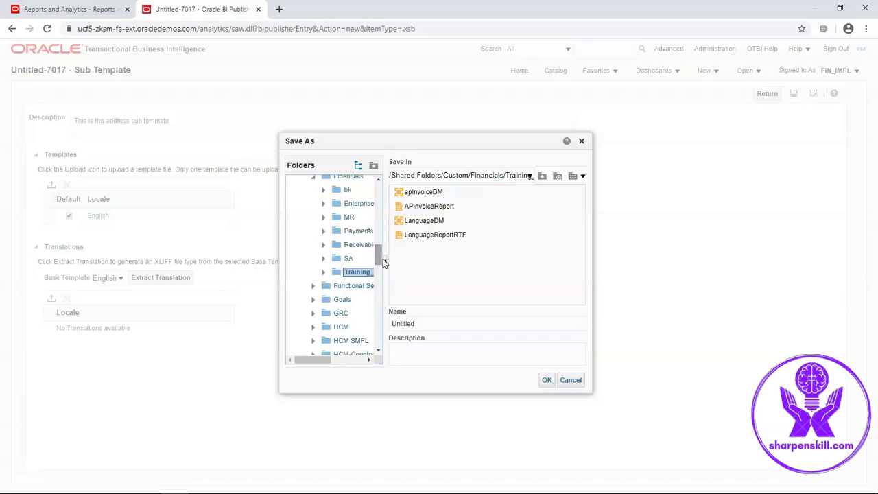
left_click(421, 322)
scroll(374, 325, "right", 3)
type("su")
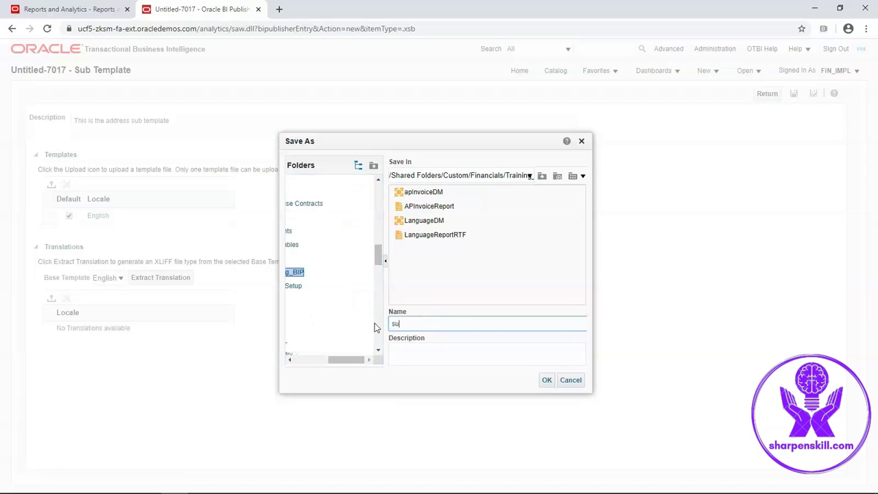
type("btemplate_addr")
left_click(546, 381)
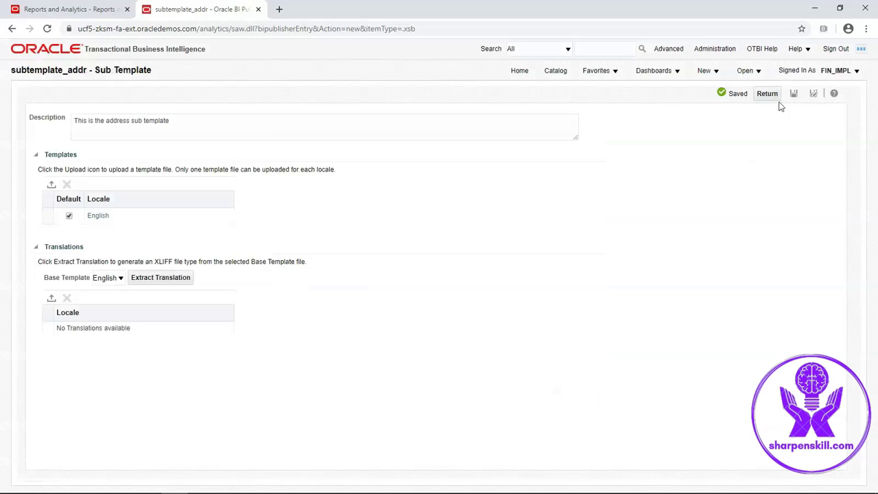
- Review the invoice SQL query on ap_invoices_all and its bu_name filter in query.txt
left_click(768, 96)
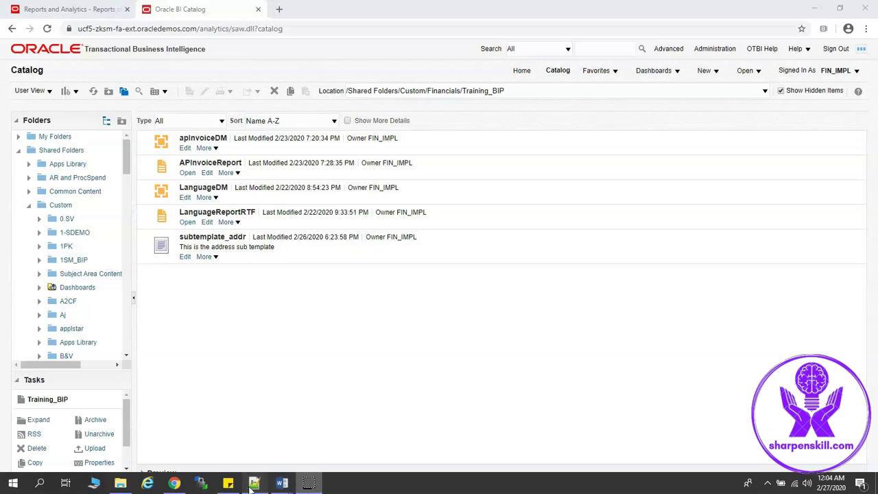
left_click(264, 485)
left_click_drag(32, 152, 128, 342)
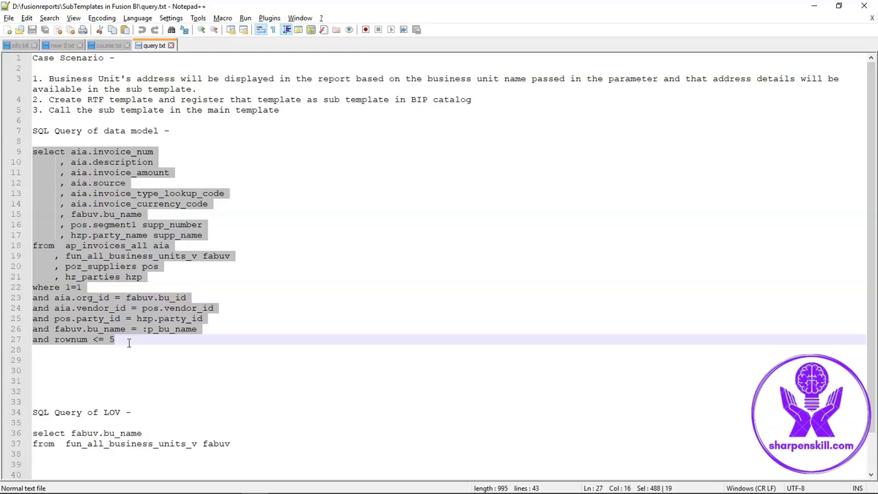
double_click(118, 245)
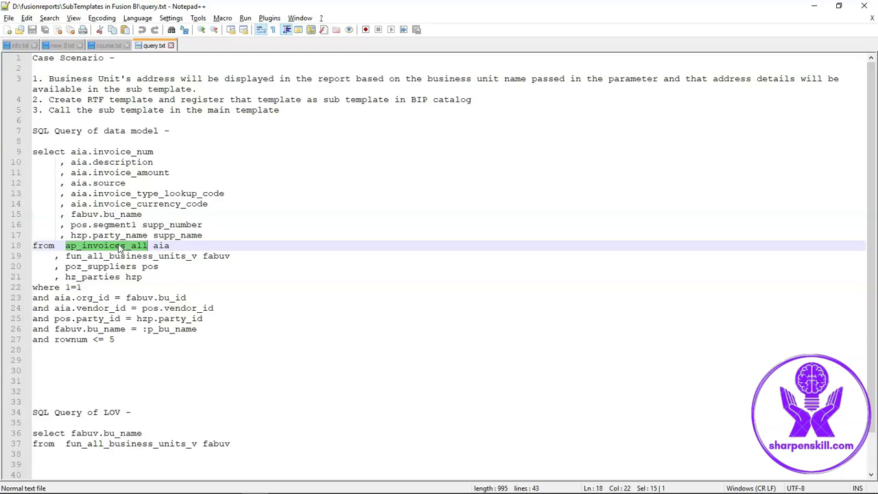
double_click(97, 330)
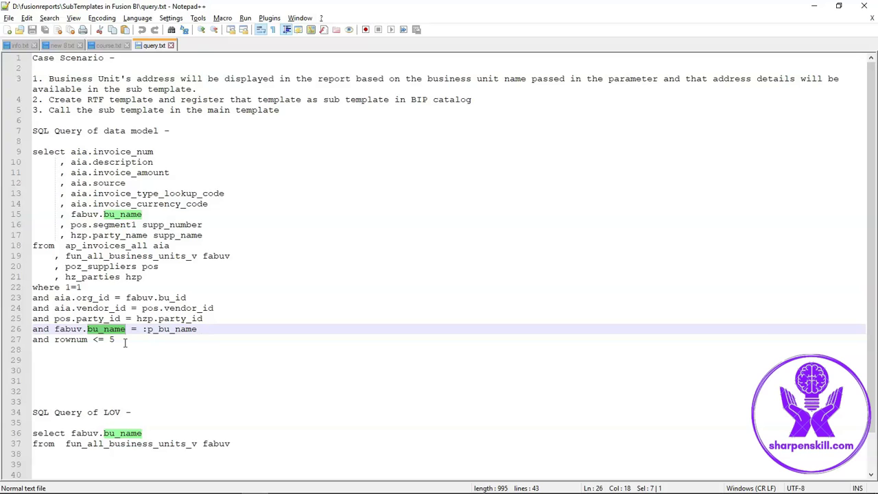
- Create a new data model from the BI catalog
left_click(177, 483)
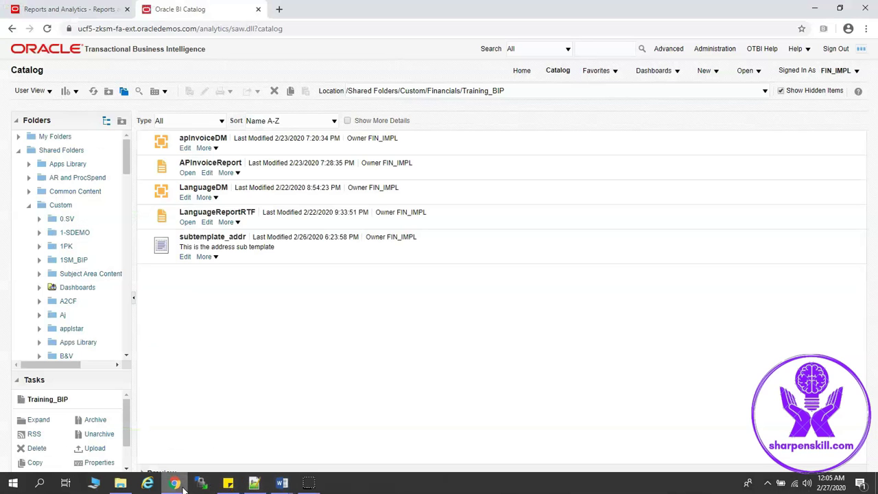
left_click(714, 71)
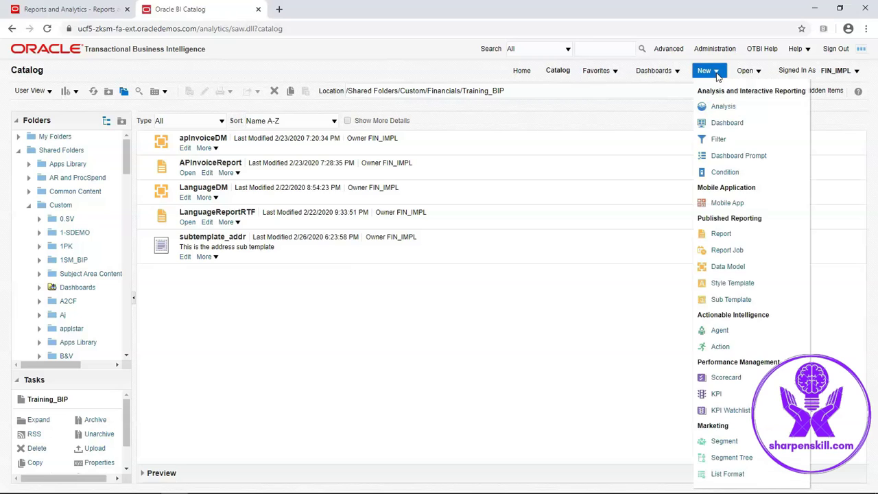
left_click(722, 272)
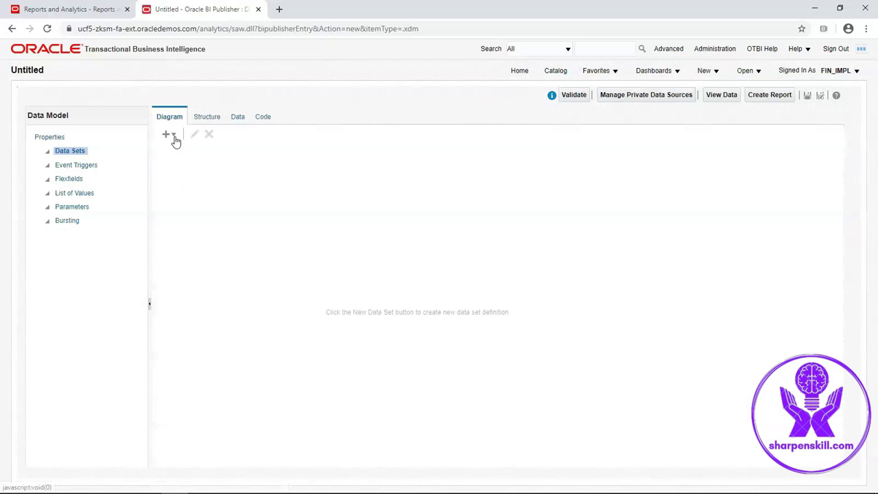
- Add an SQL Query data set named test using the ApplicationDB_FSCM data source
left_click(173, 136)
left_click(179, 149)
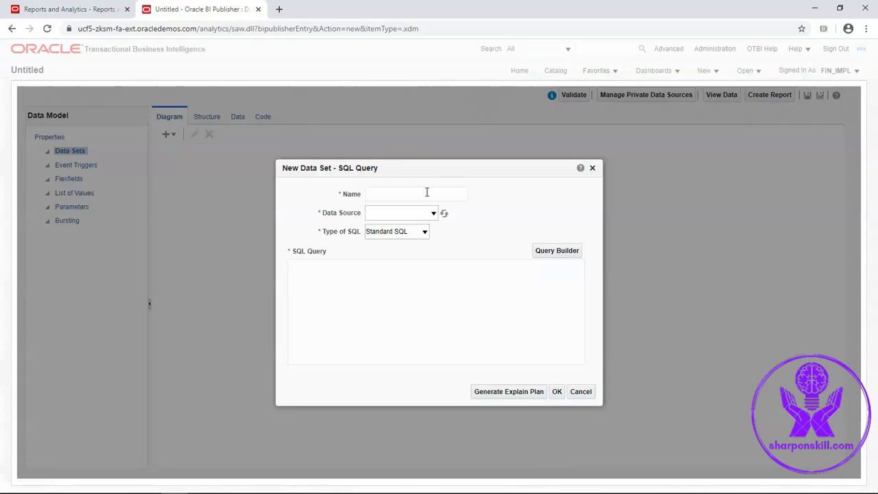
left_click(426, 194)
type("test")
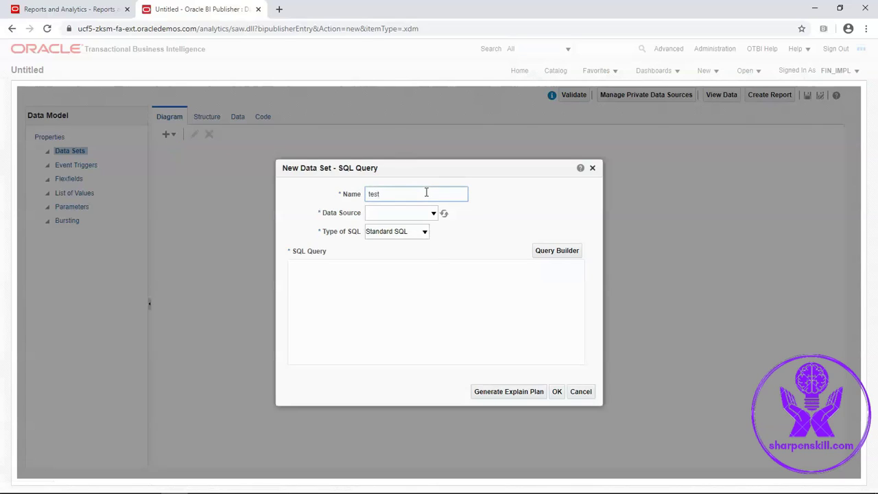
left_click(432, 214)
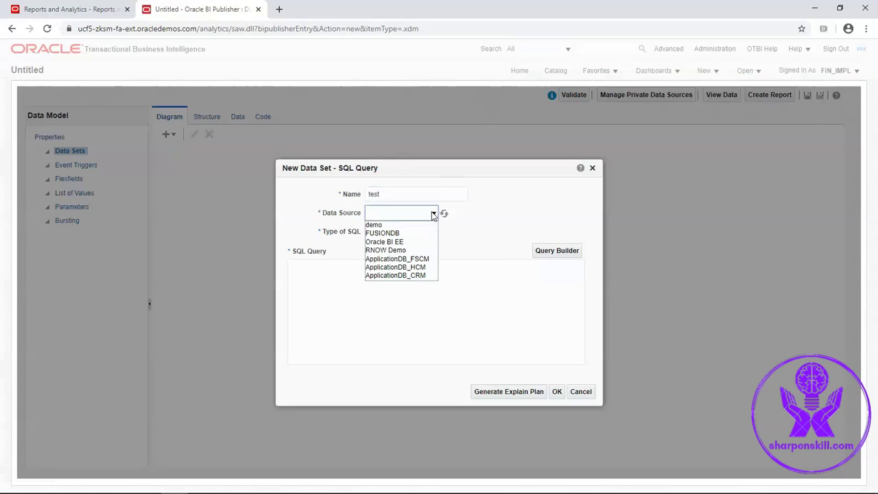
left_click(412, 259)
left_click(378, 292)
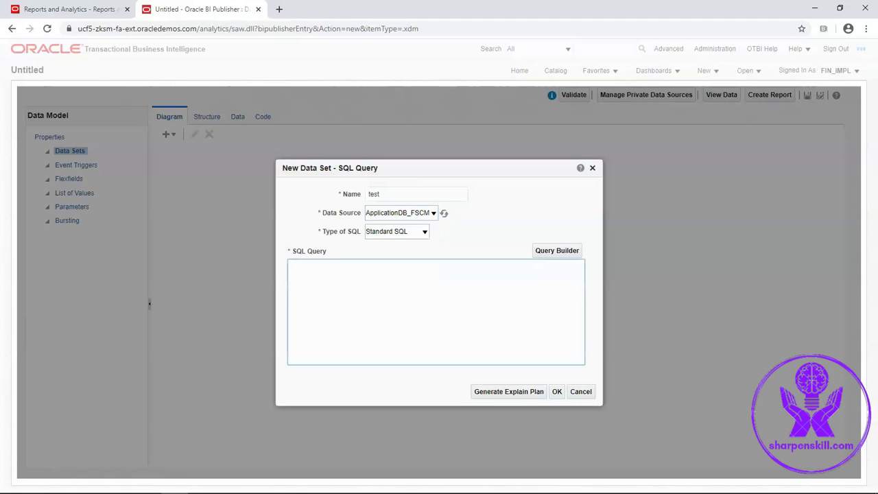
- Paste the invoice query from query.txt into the test data set and confirm
left_click(254, 489)
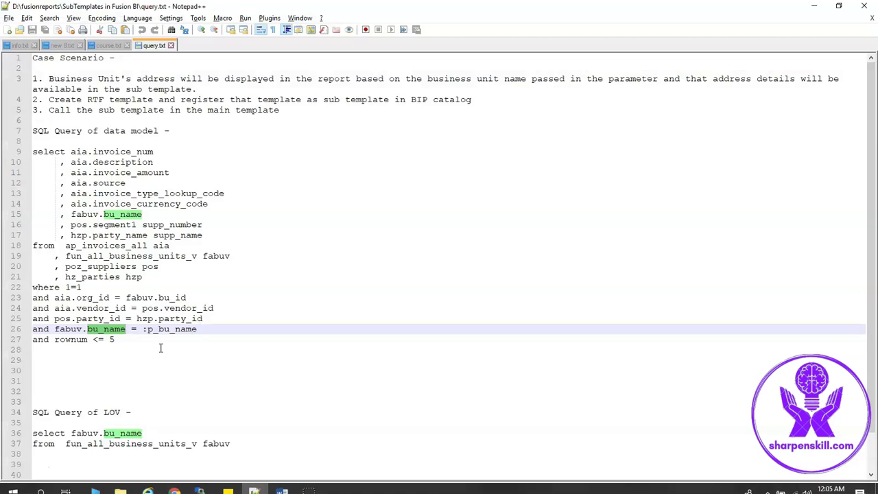
left_click_drag(161, 341, 24, 154)
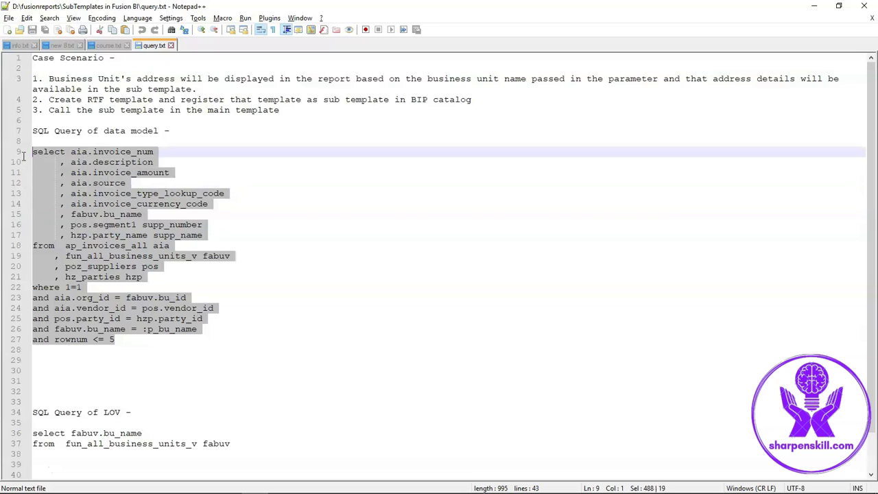
key("ctrl+c")
key("alt+Tab")
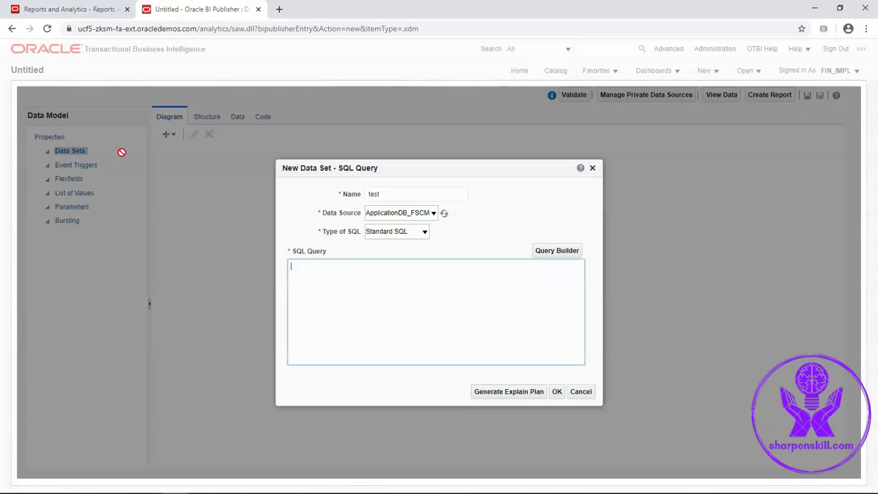
key("ctrl+v")
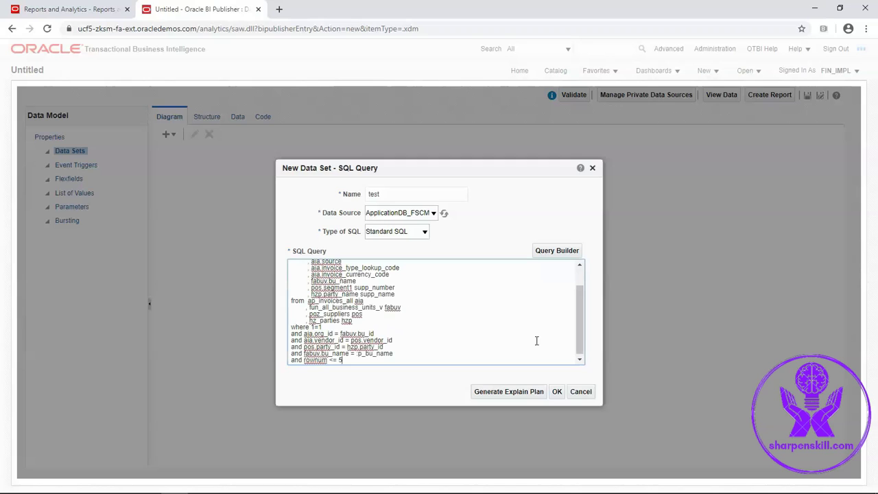
left_click(556, 393)
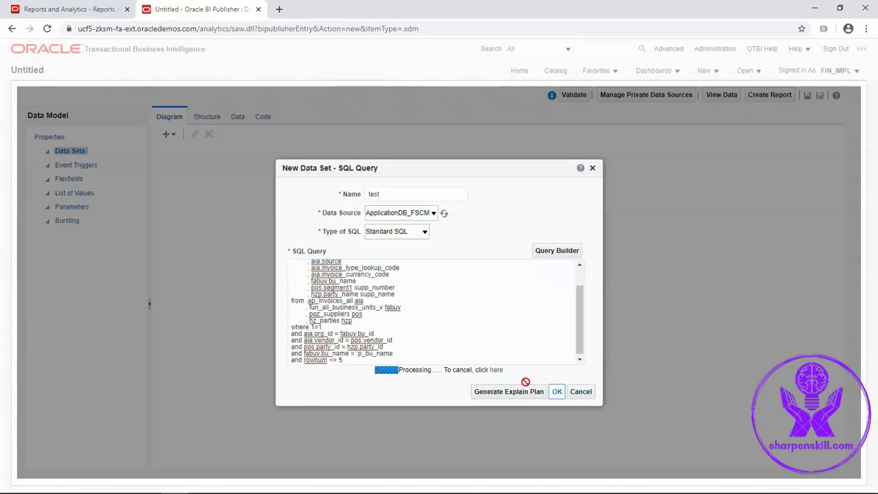
- Create the p_bu_name parameter and give it the display label 'Business Unit'
left_click(337, 229)
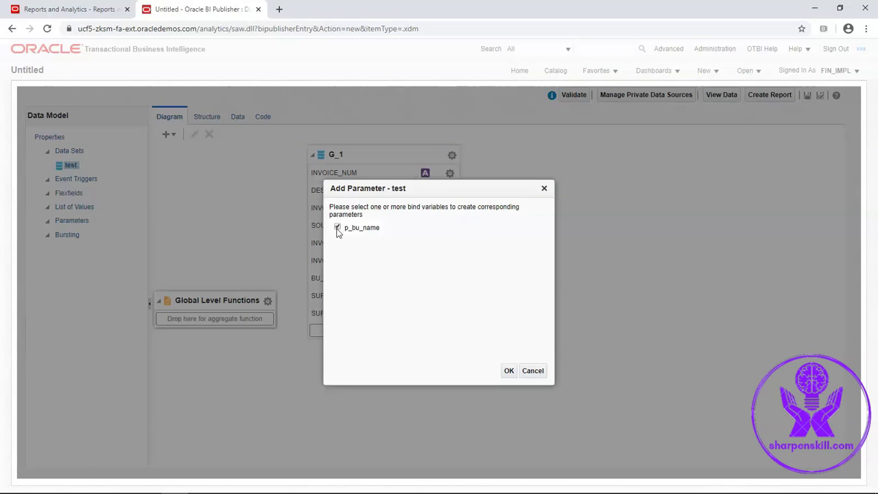
left_click(508, 371)
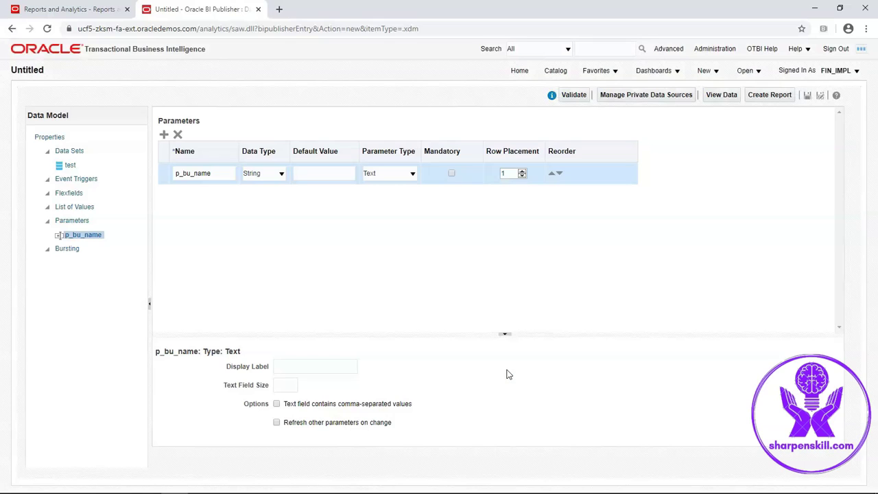
left_click(303, 367)
type("Business Unit")
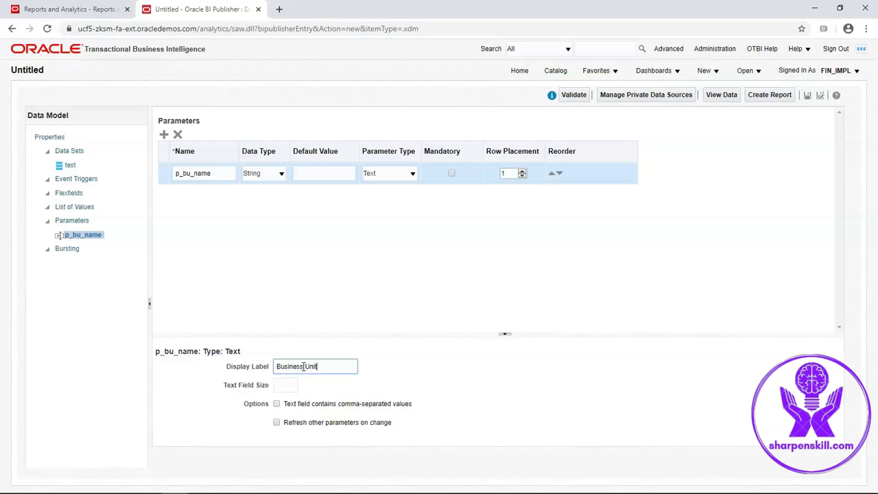
- Add a list of values named bu_lov of type SQL Query on ApplicationDB_FSCM
left_click(76, 208)
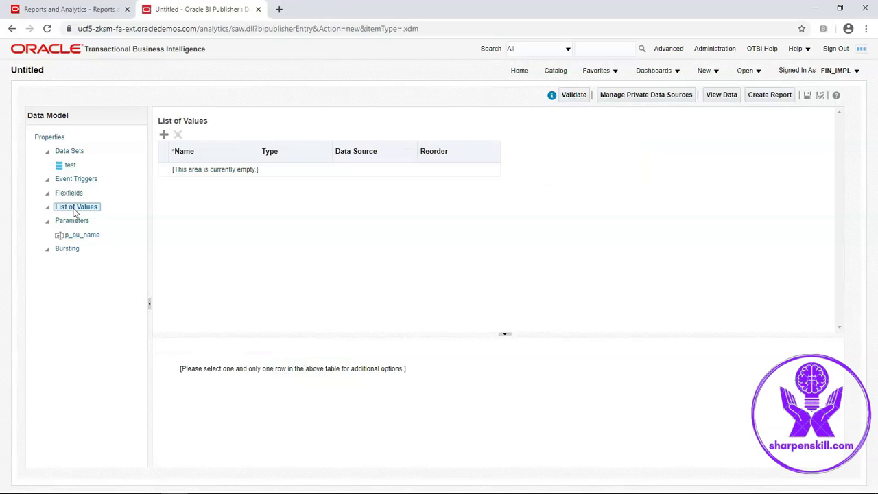
left_click(164, 135)
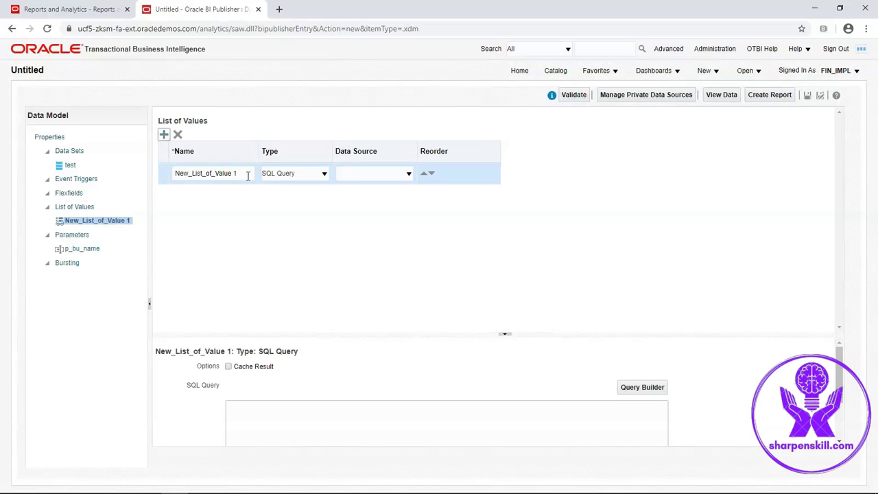
left_click_drag(238, 173, 214, 173)
key("ctrl+a")
type("bu")
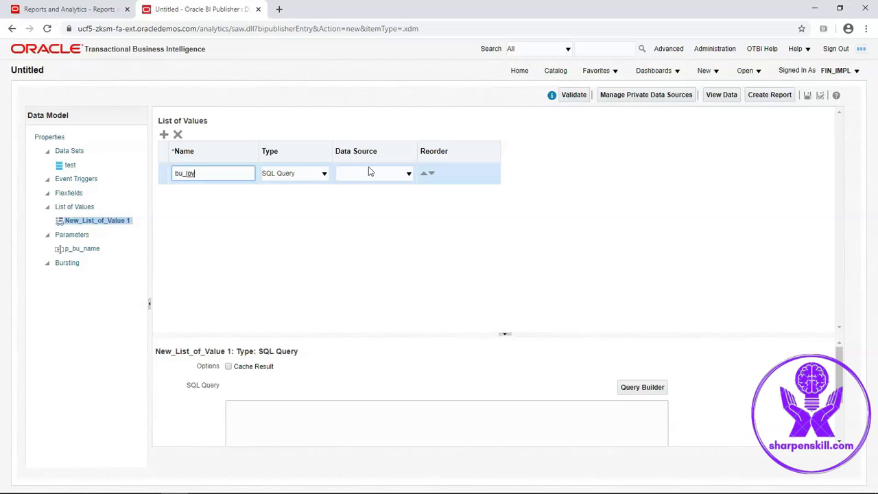
left_click(325, 173)
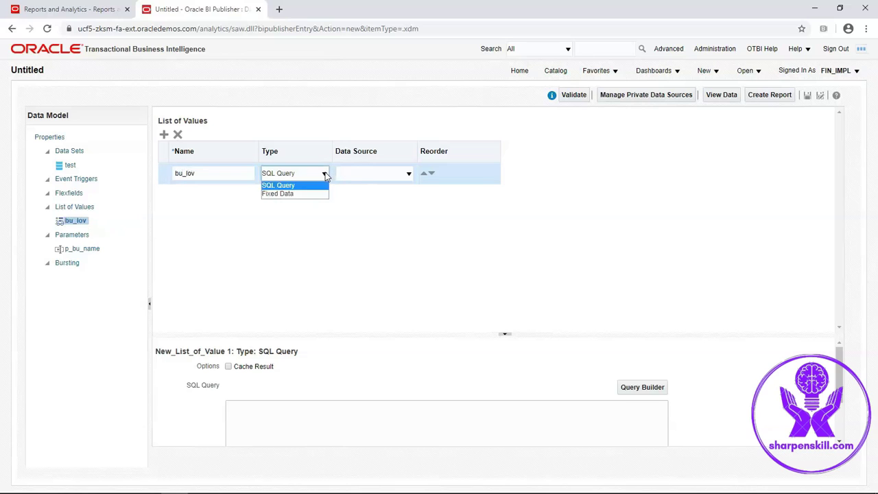
left_click(325, 173)
left_click(409, 174)
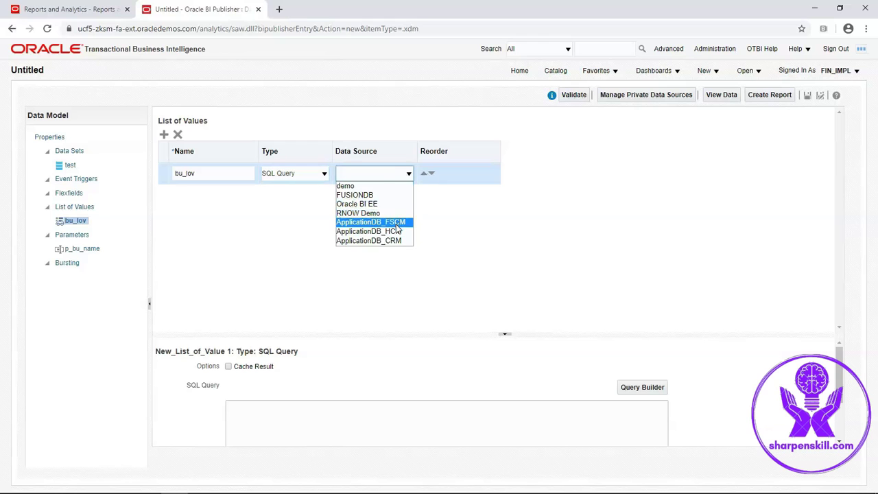
left_click(397, 227)
- Paste the two-line LOV query on fun_all_business_units_v into bu_lov's SQL Query box
left_click(254, 484)
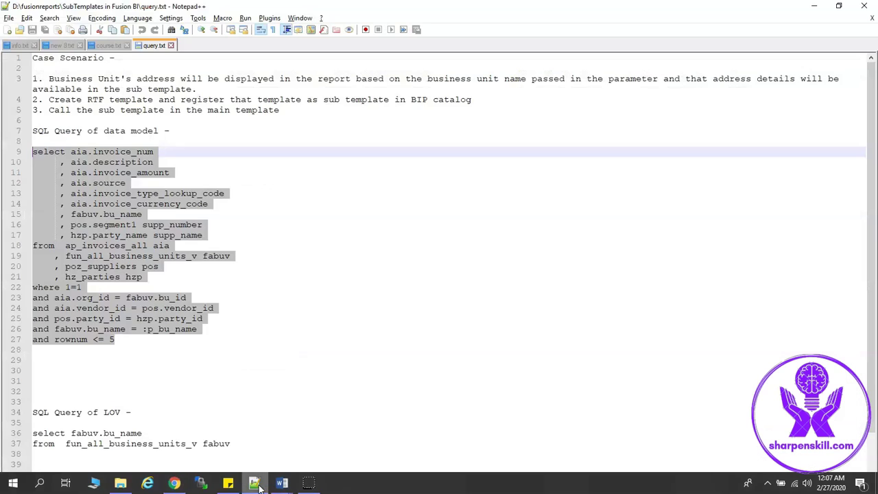
left_click(185, 403)
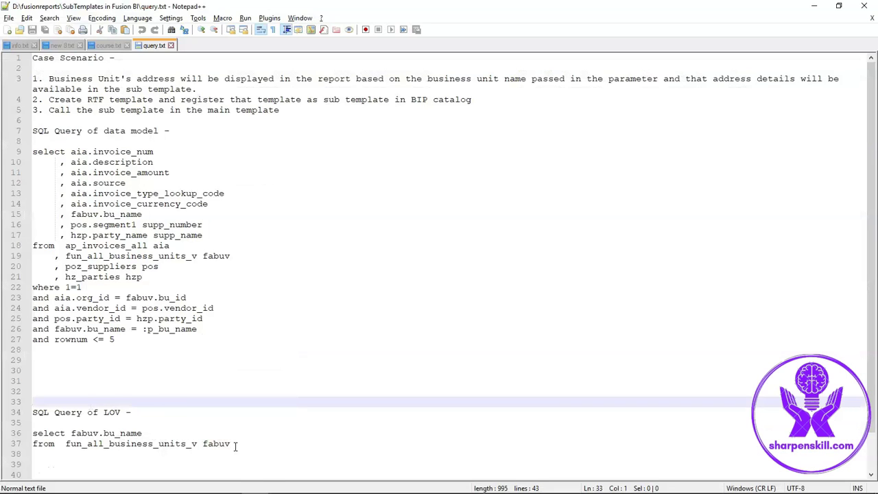
left_click_drag(235, 445, 26, 441)
key("ctrl+c")
key("alt+Tab")
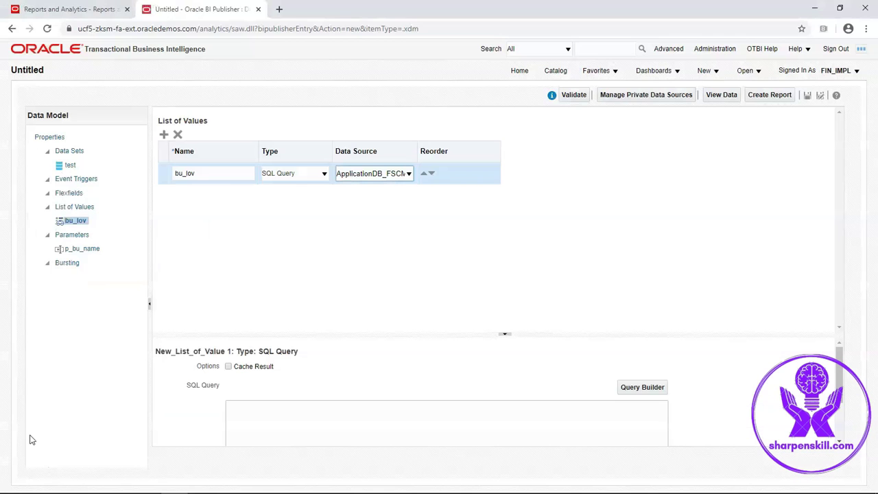
left_click(252, 417)
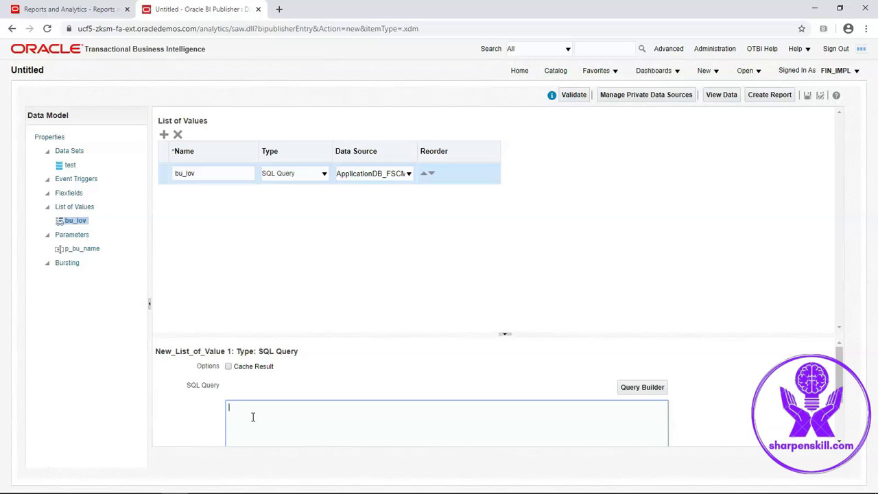
key("ctrl+v")
- Change p_bu_name to a Menu parameter using bu_lov, then save the data model
left_click(85, 249)
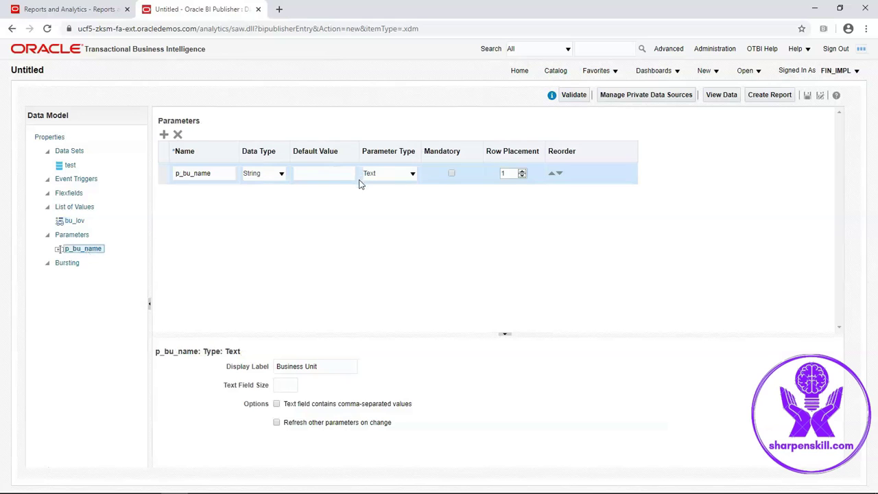
left_click(413, 173)
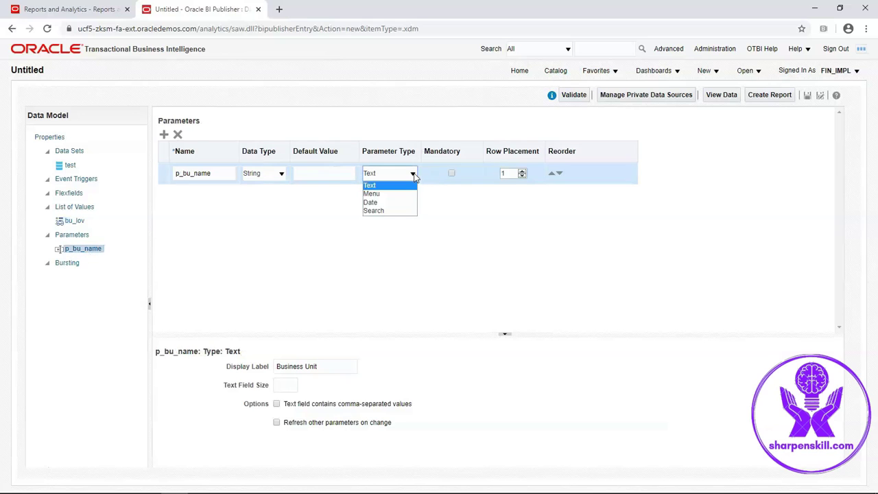
left_click(401, 193)
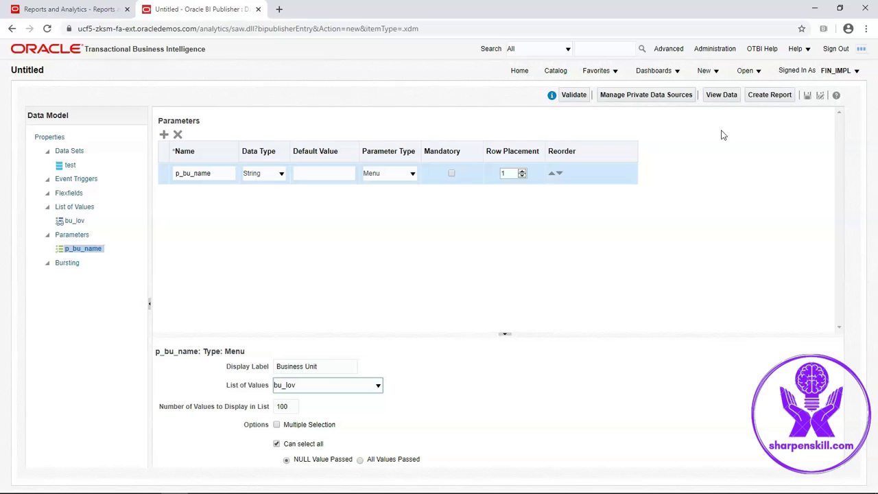
left_click(810, 98)
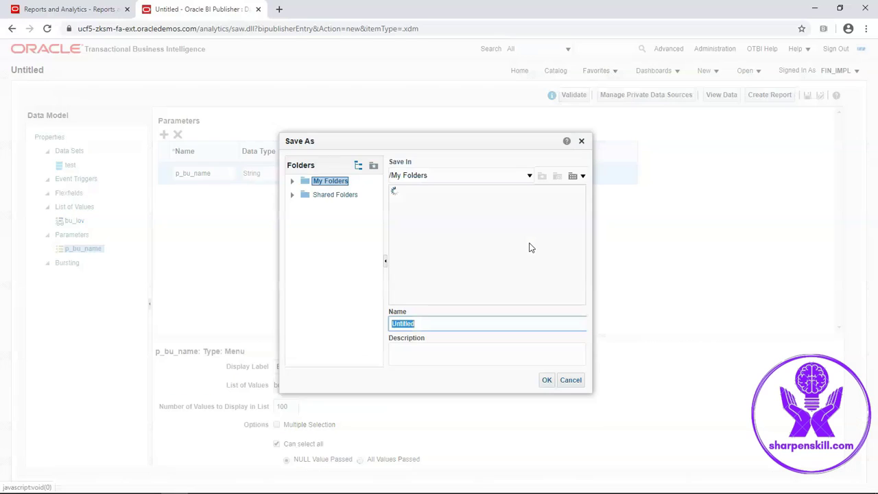
- Save the data model as InvoiceSubDM in Shared Folders > Custom > Financials > Training
left_click(292, 194)
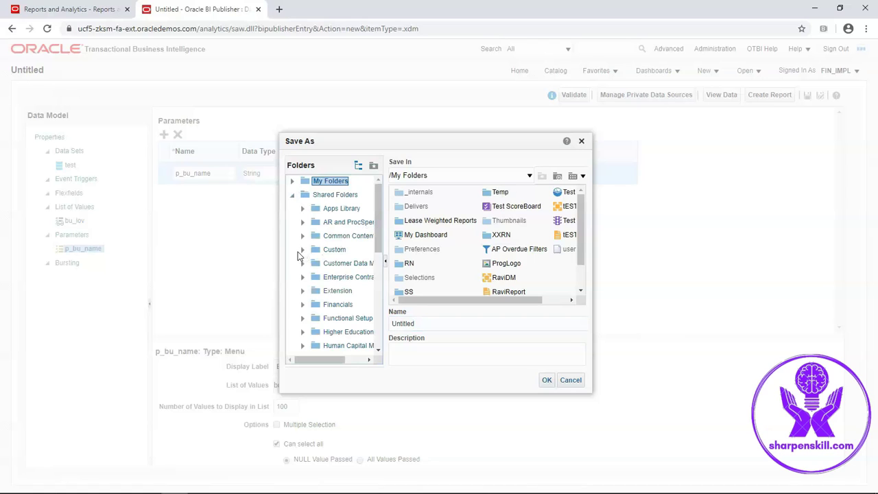
left_click(302, 249)
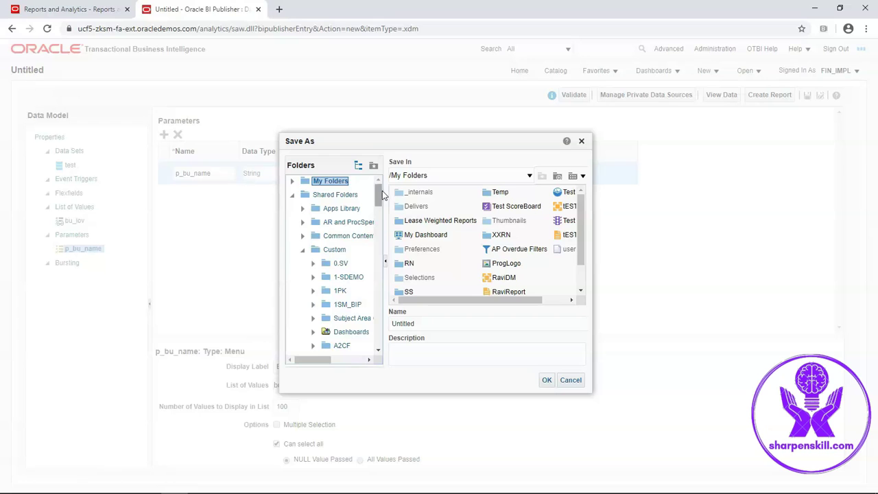
left_click_drag(380, 196, 383, 225)
scroll(312, 213, "down", 5)
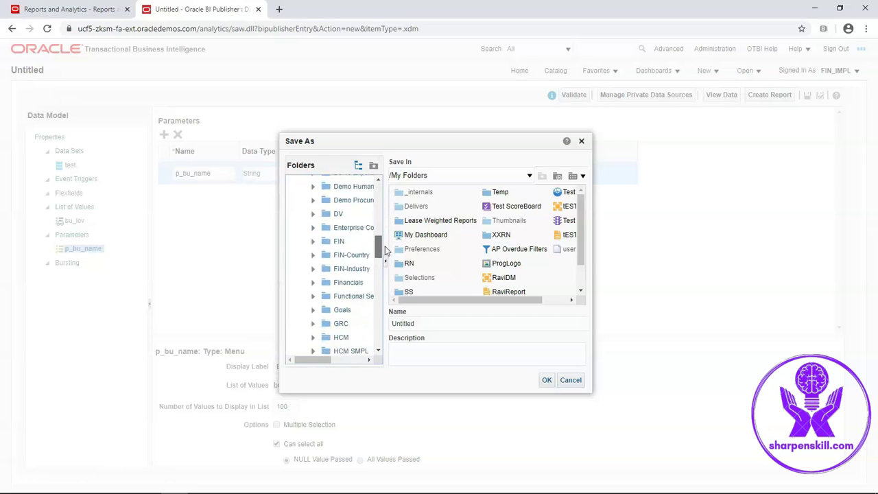
left_click(313, 208)
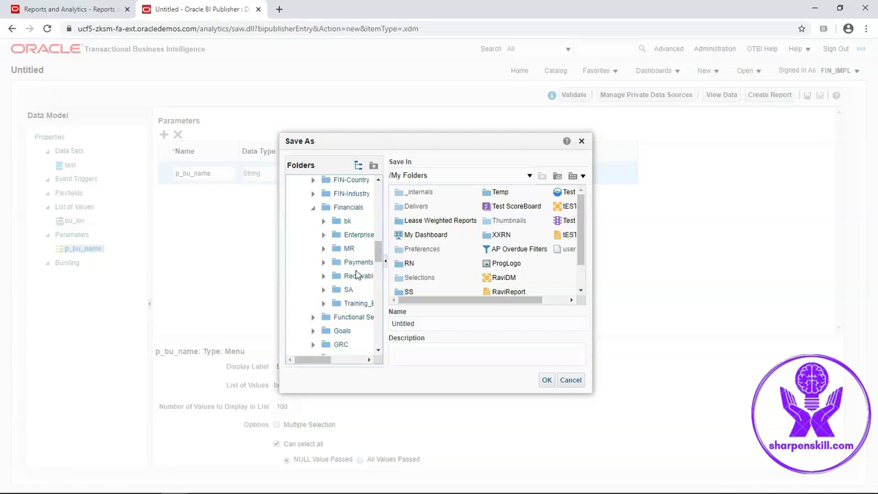
left_click(356, 304)
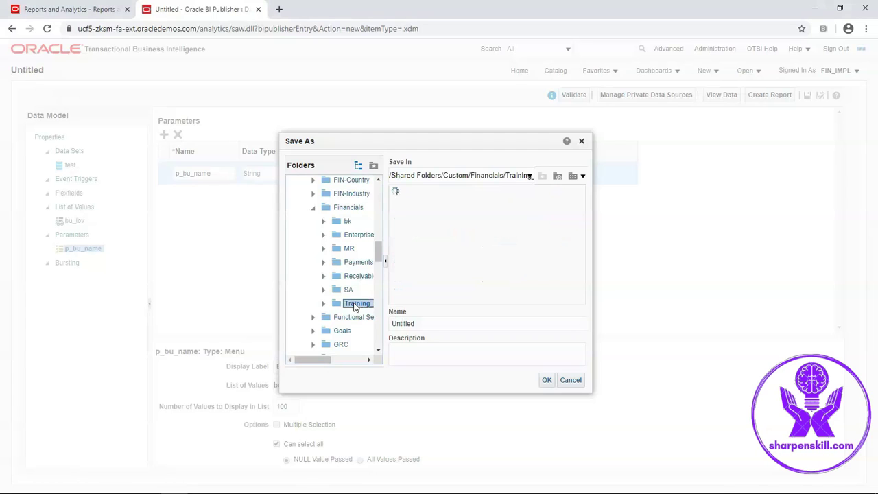
left_click(422, 324)
key("BackSpace")
key("BackSpace")
key("BackSpace")
key("BackSpace")
key("BackSpace")
key("BackSpace")
key("BackSpace")
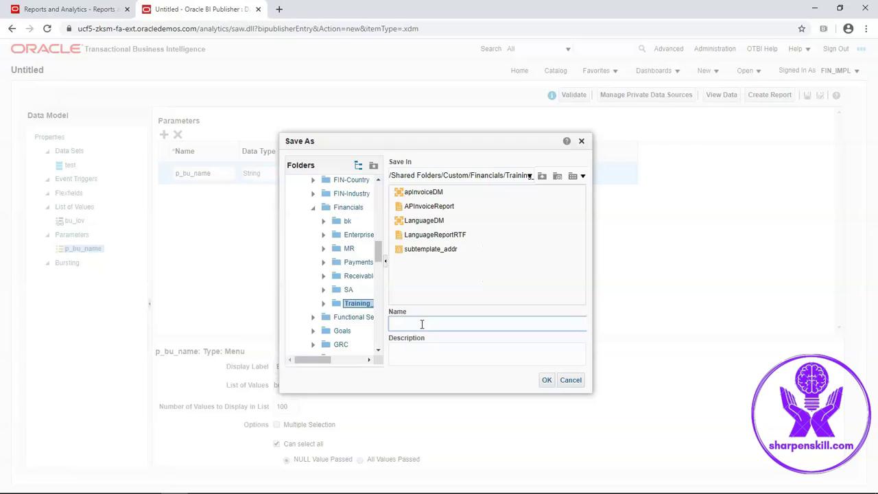
type("InvoiceSubDM")
left_click(546, 379)
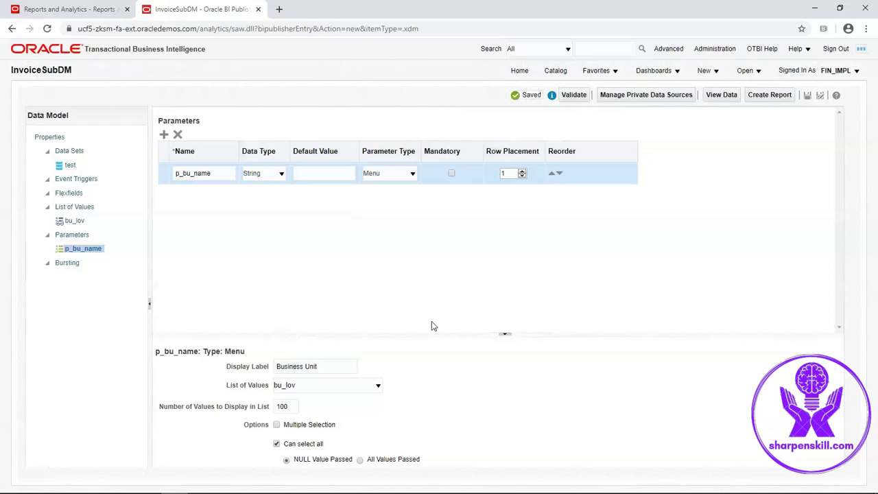
- Preview 10 rows of invoice data for US1 Business Unit in table view
left_click(721, 96)
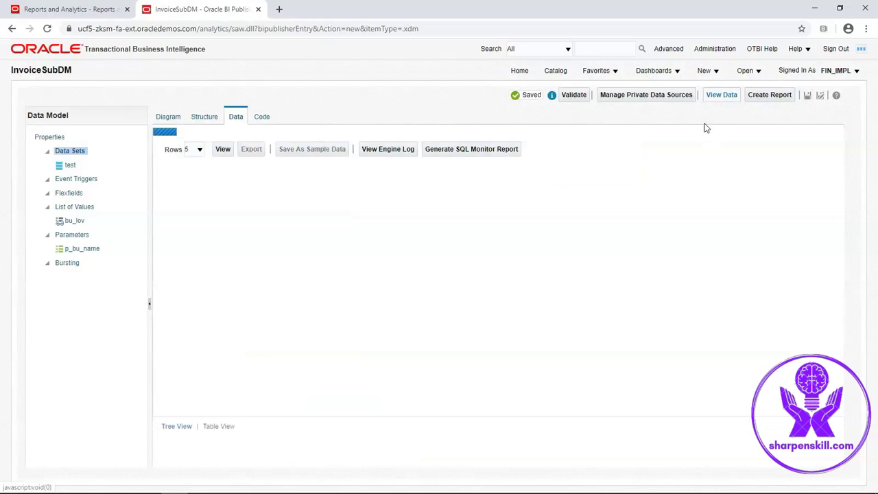
left_click(331, 136)
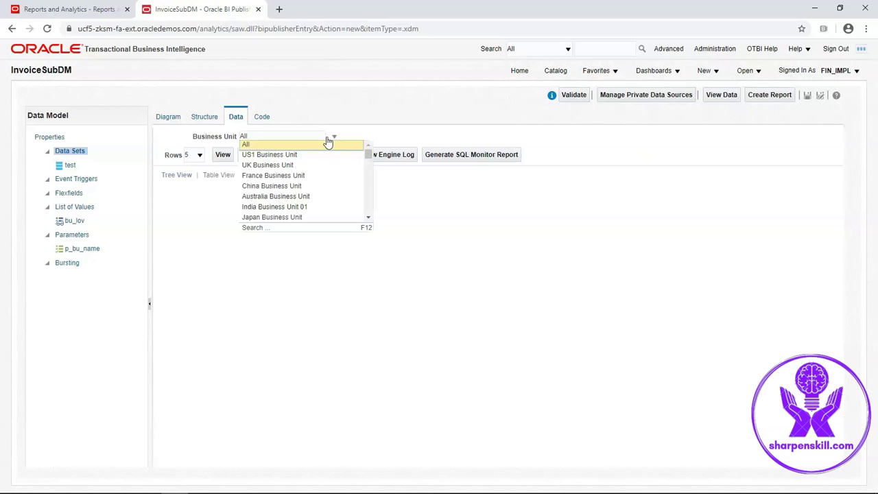
left_click(293, 158)
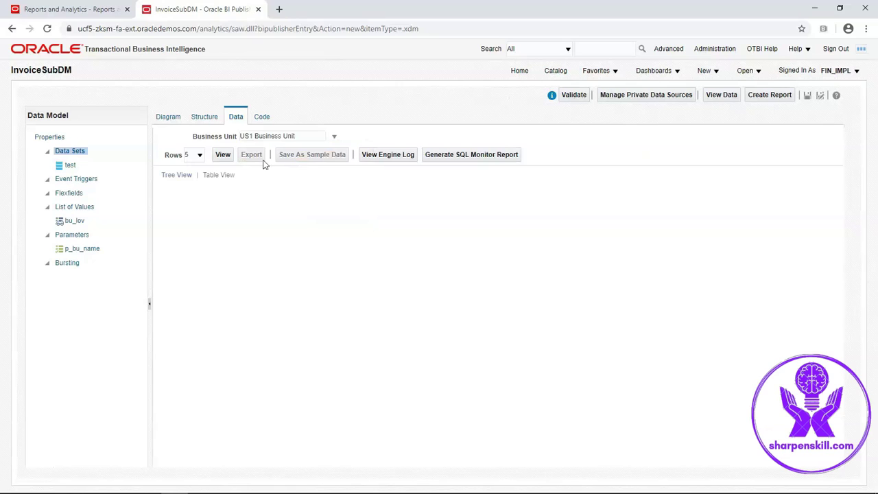
left_click(200, 155)
left_click(195, 175)
left_click(223, 155)
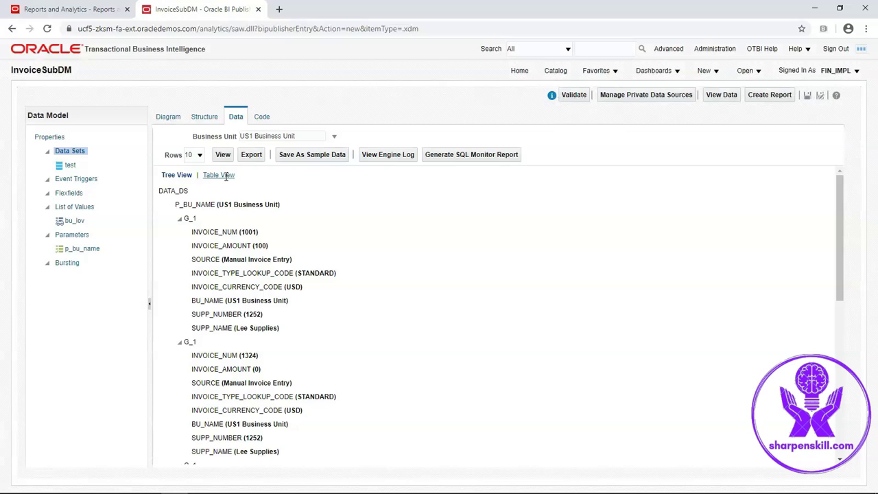
left_click(221, 175)
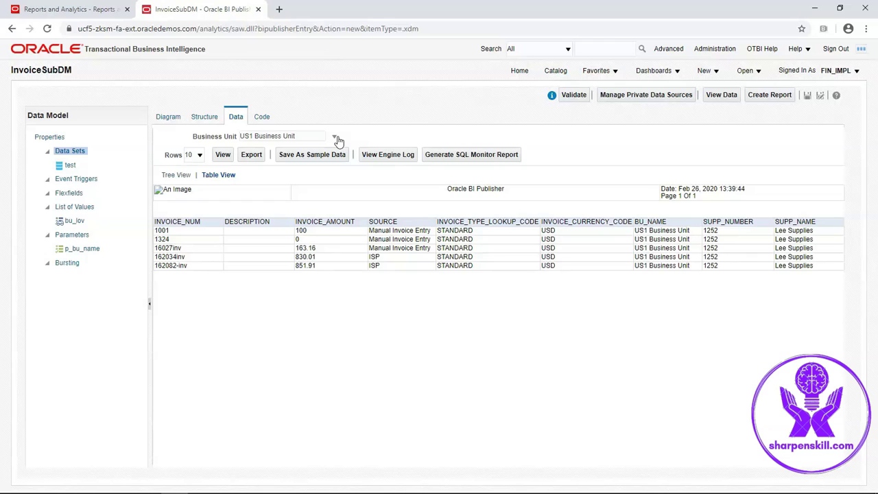
- Rerun the preview for India Business Unit 01, save it as sample data, and save the model
left_click(335, 138)
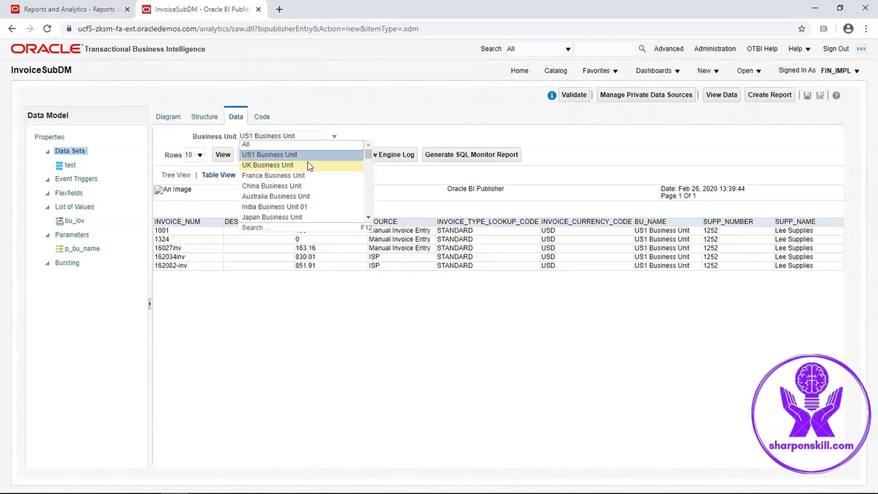
left_click(292, 207)
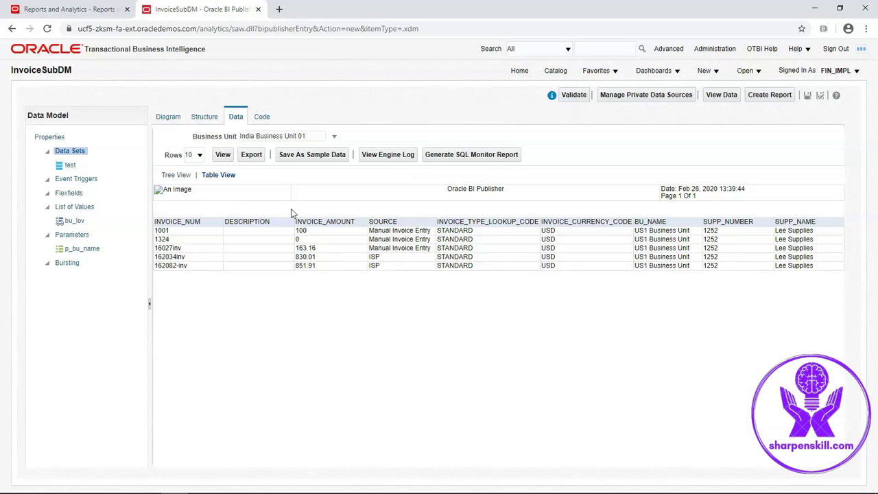
left_click(222, 155)
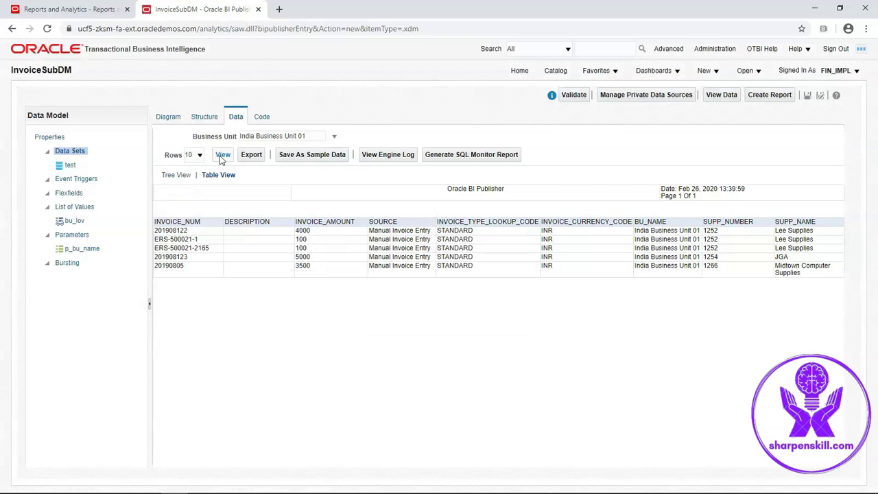
left_click(290, 154)
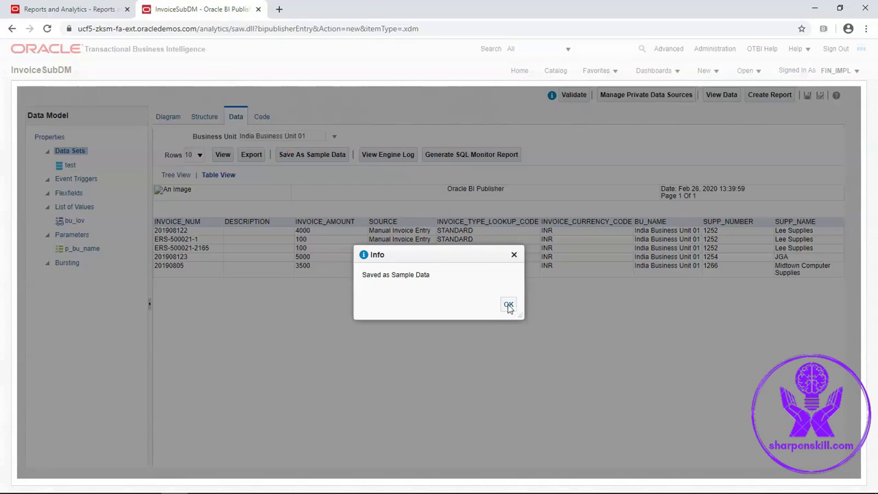
left_click(508, 306)
left_click(807, 95)
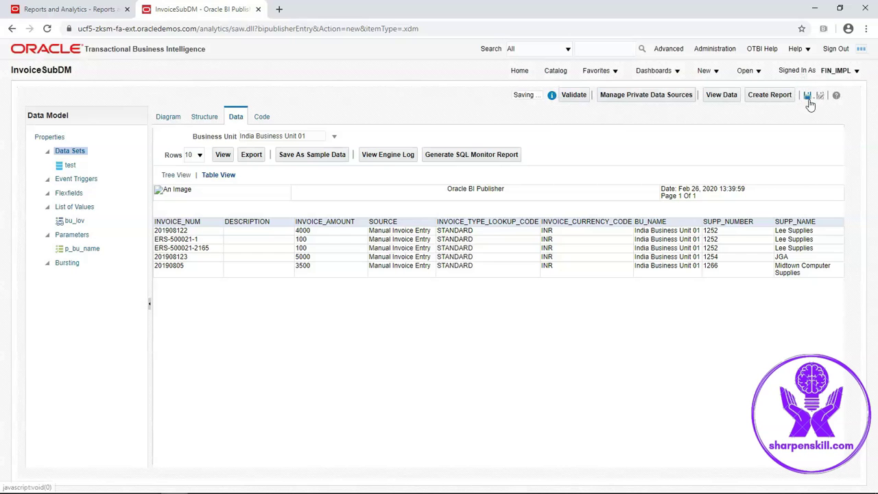
left_click(334, 137)
left_click(335, 139)
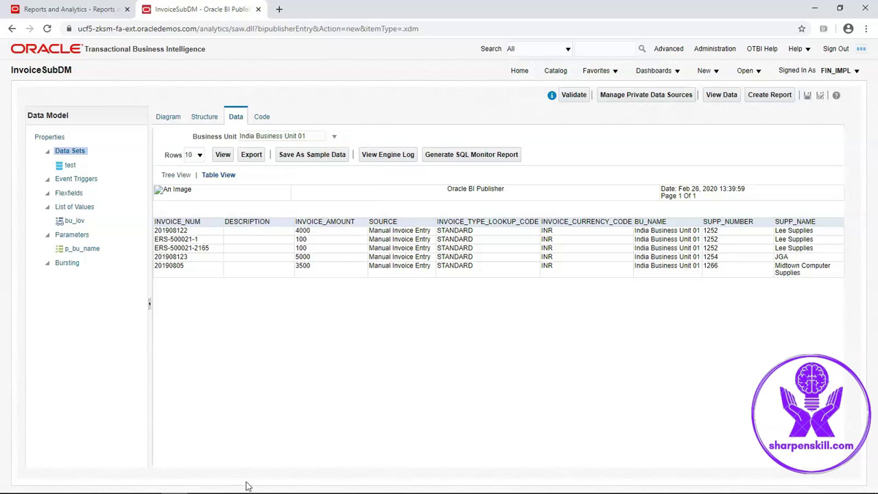
mouse_move(301, 492)
left_click(240, 446)
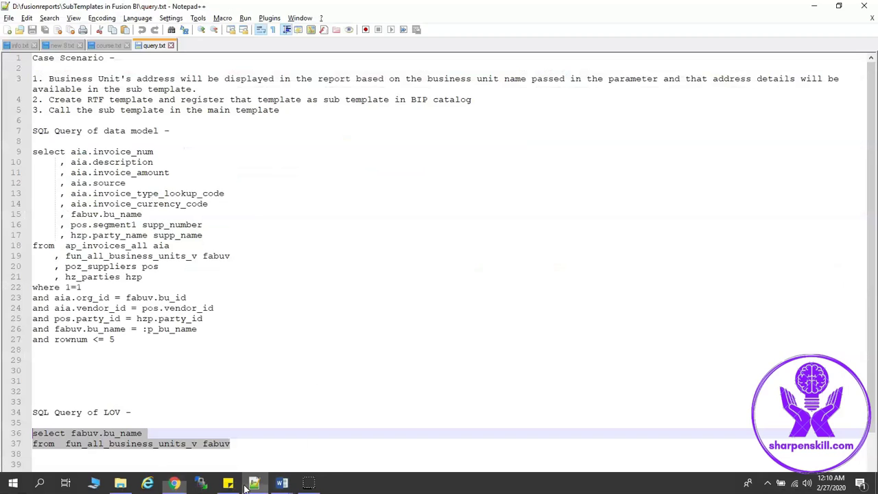
left_click(236, 425)
scroll(142, 465, "down", 2)
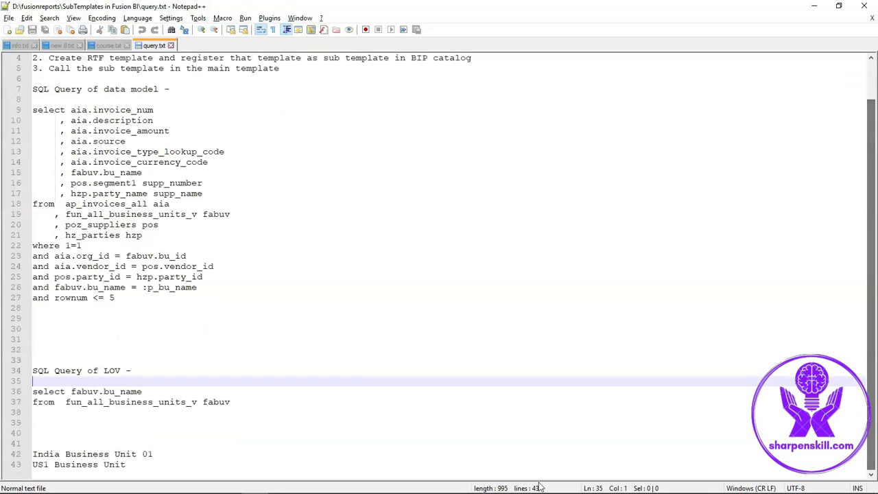
left_click_drag(142, 465, 35, 454)
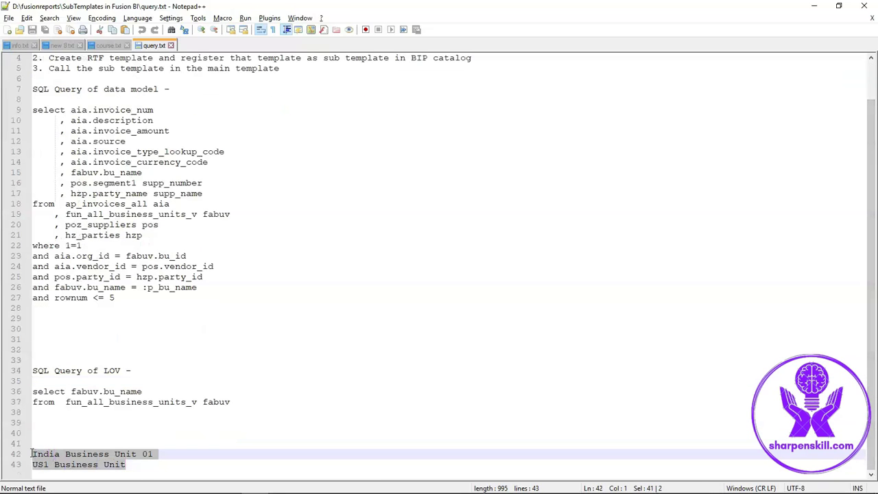
left_click(74, 422)
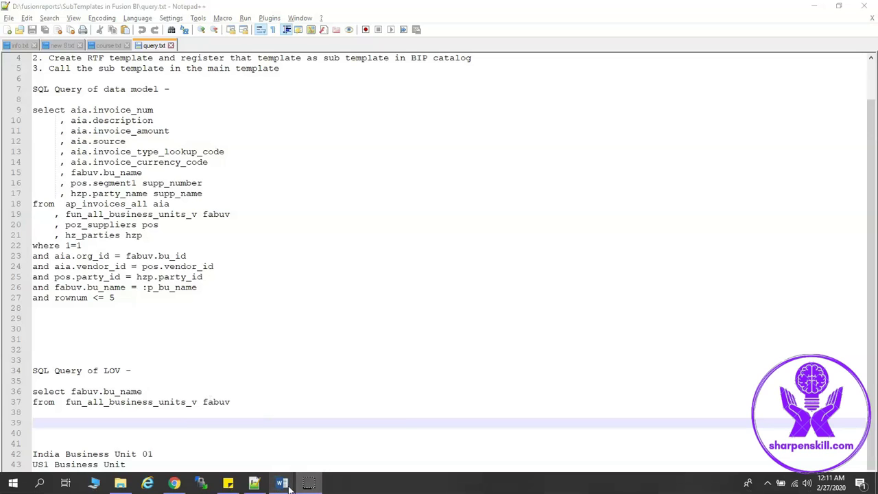
- Type <?import:xdoxsl:///Custom/Financials/Training_BIP/subtemplate_addr.xsb?> above the invoice table in Invoice_template.rtf
mouse_move(290, 486)
left_click(329, 432)
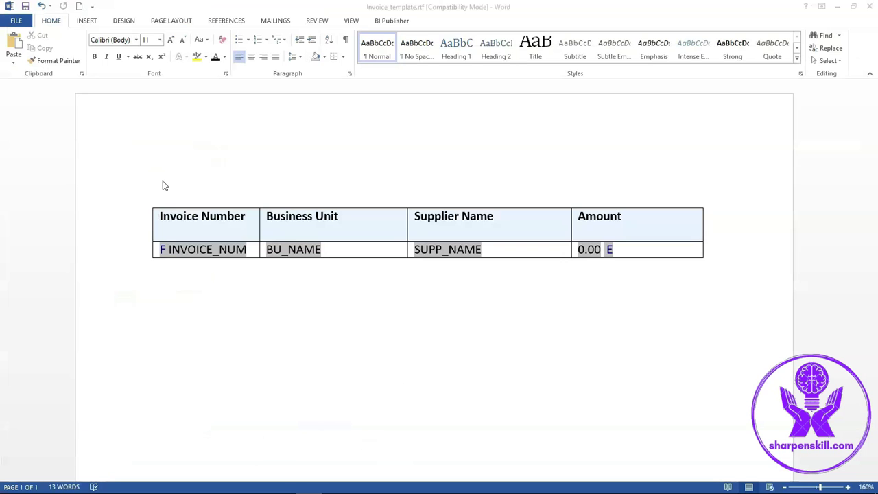
left_click(162, 181)
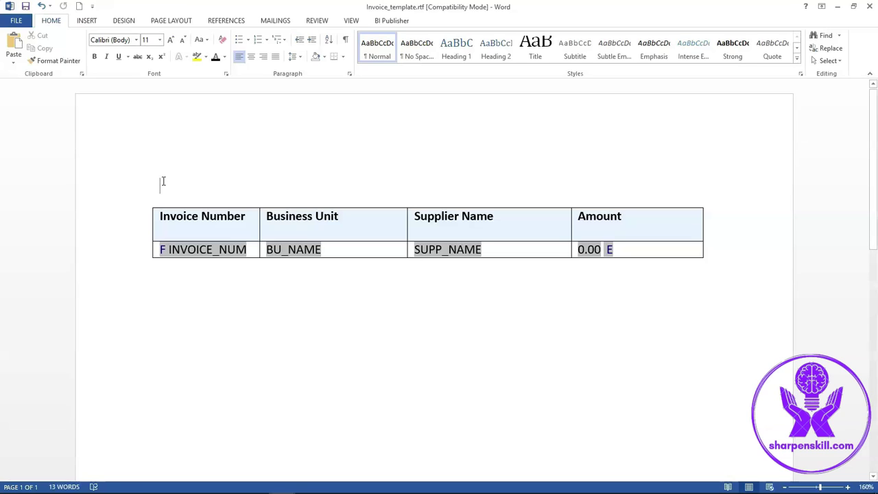
type("<?")
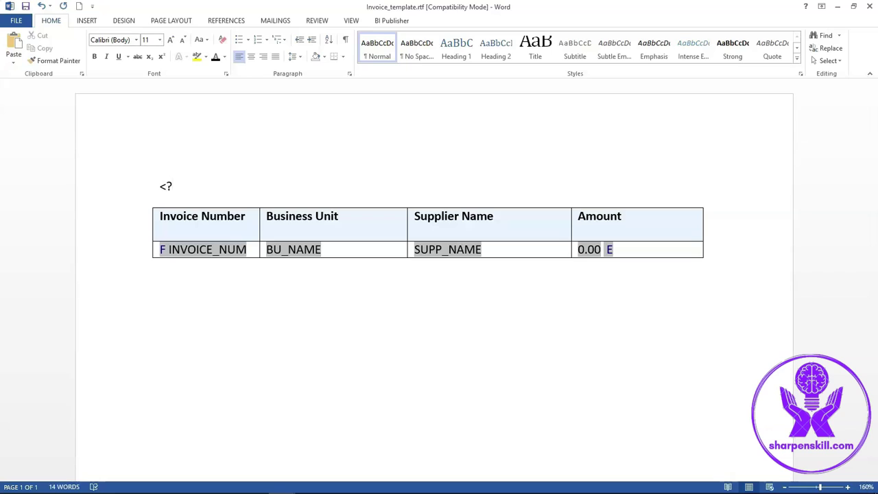
type("import:xdoxsl")
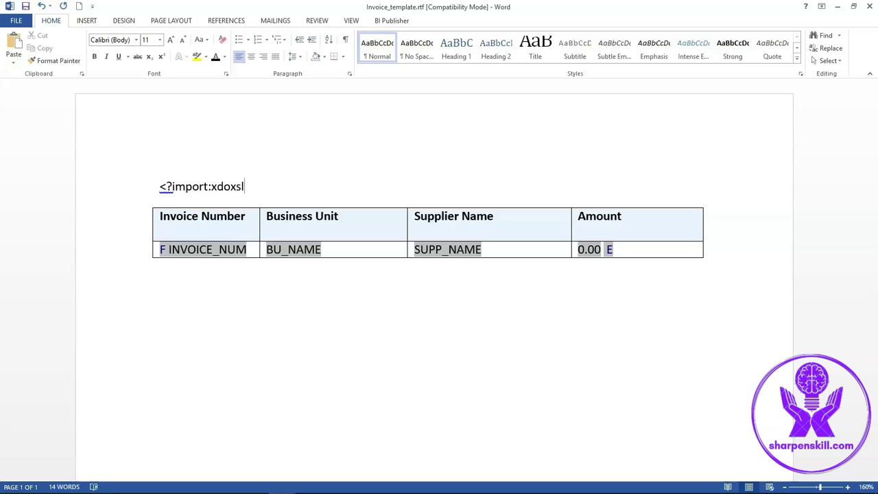
type(":///Custom/Finan")
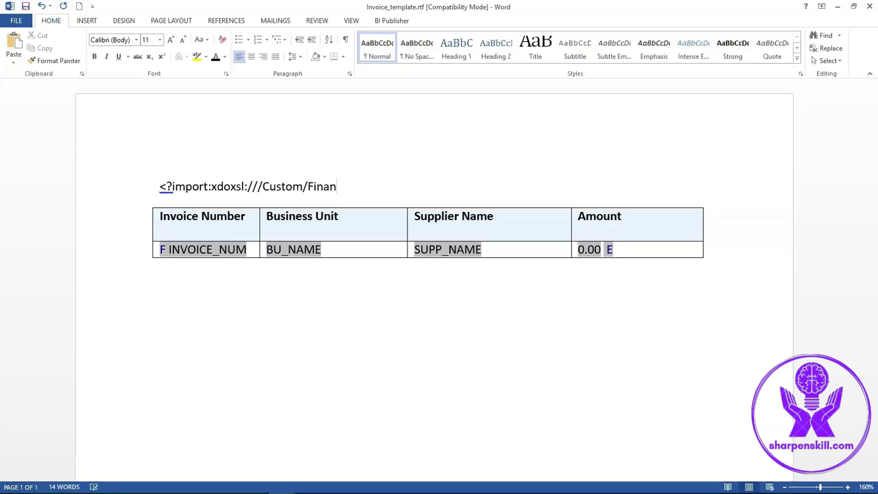
type("cials/Training")
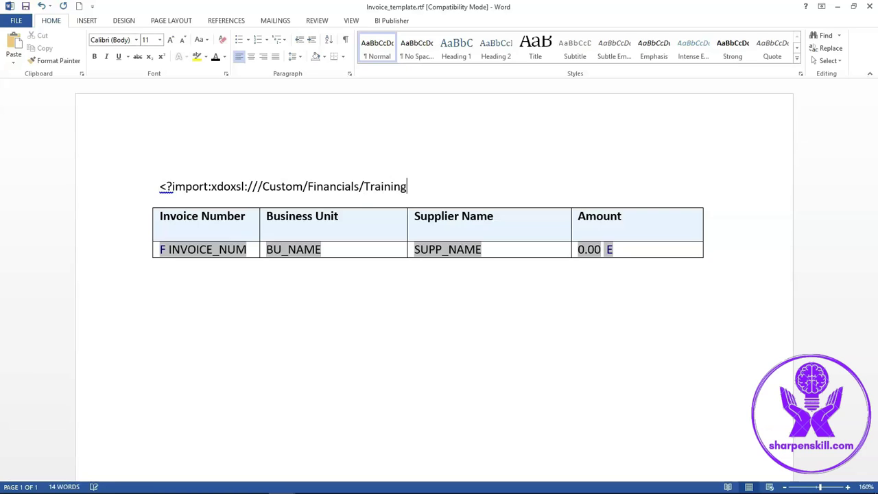
type("_BIP")
type("/subtem")
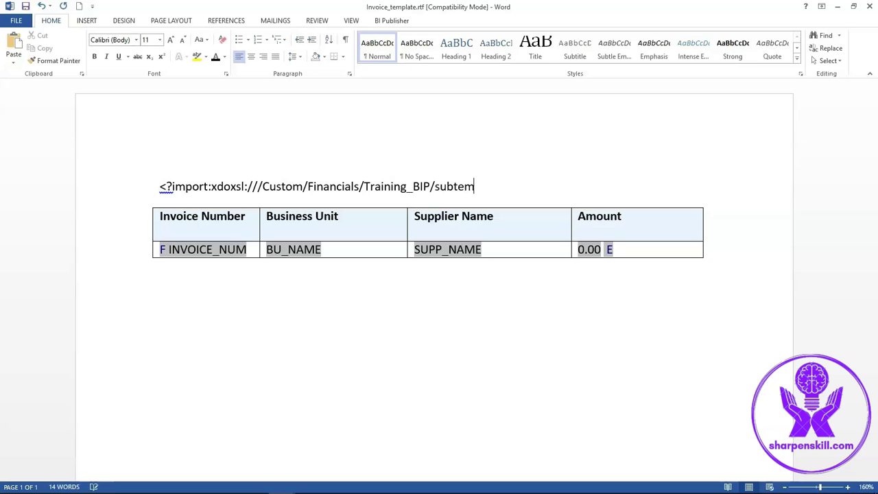
type("plate_addr.xsb")
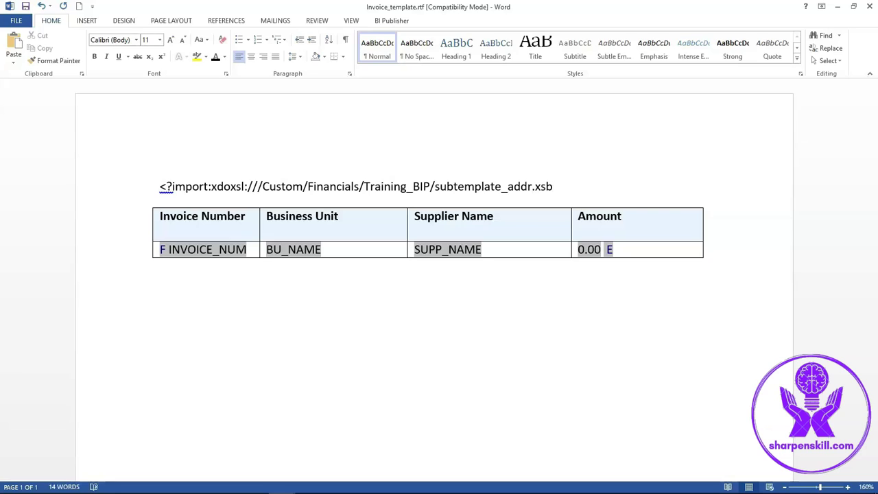
type("?>")
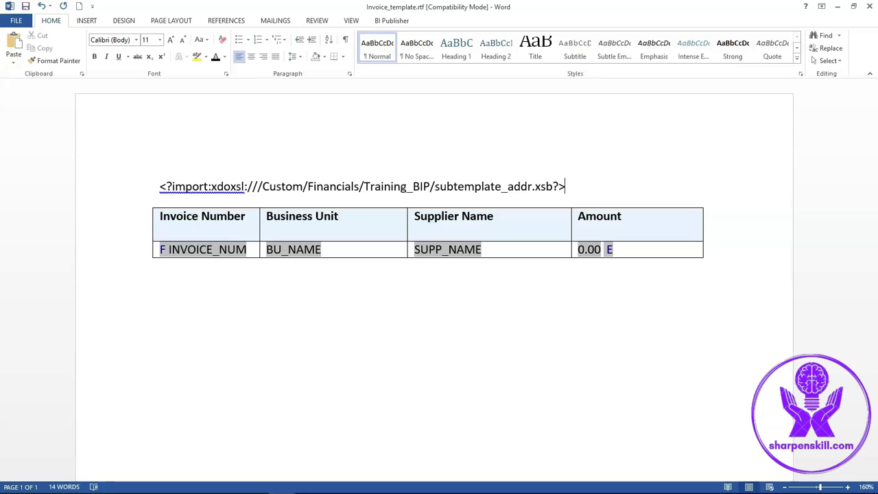
- Add a <?param@begin:p_bu_name?> line under the import tag, followed by an empty paragraph
key("Return")
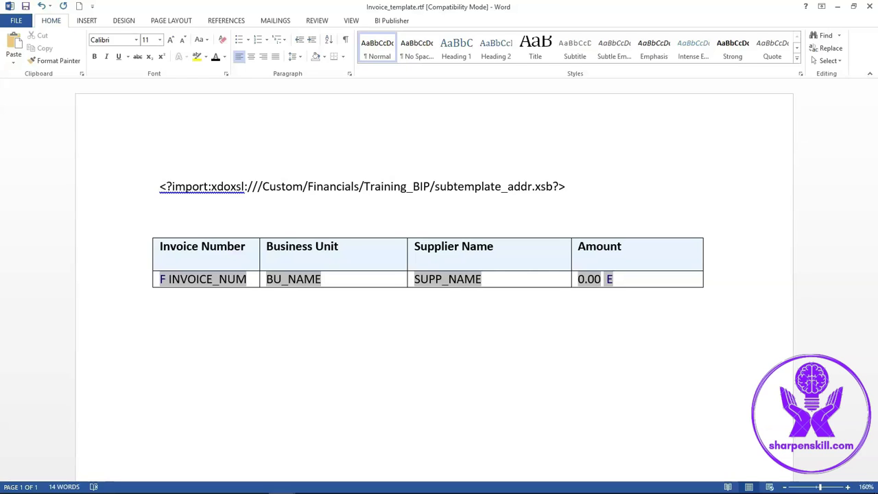
type("<?")
type("para")
key("BackSpace")
type("ram@")
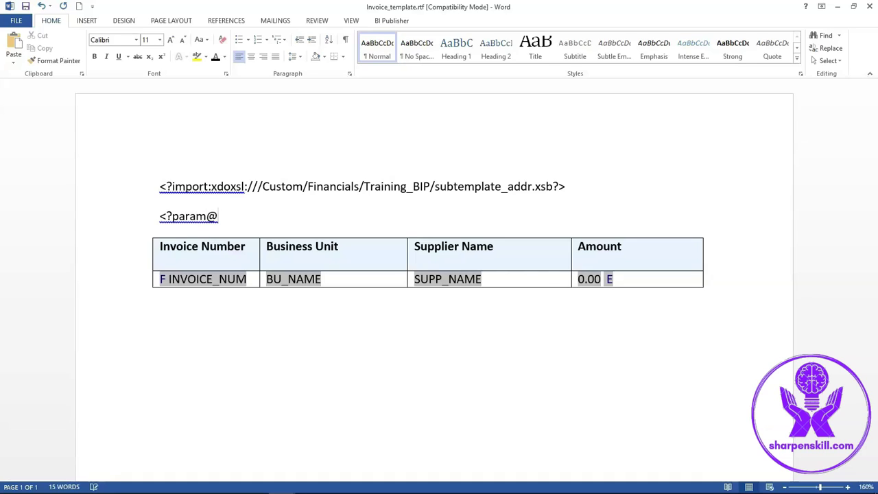
type("begin:p_bu_na")
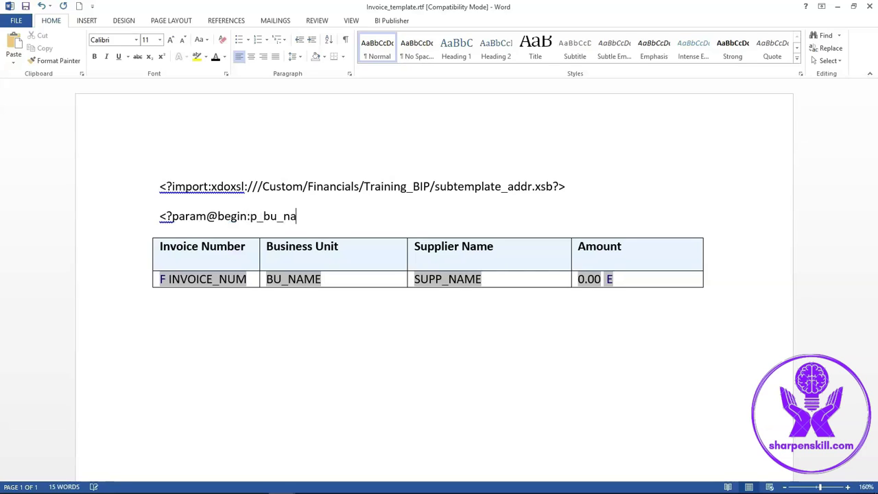
type("me")
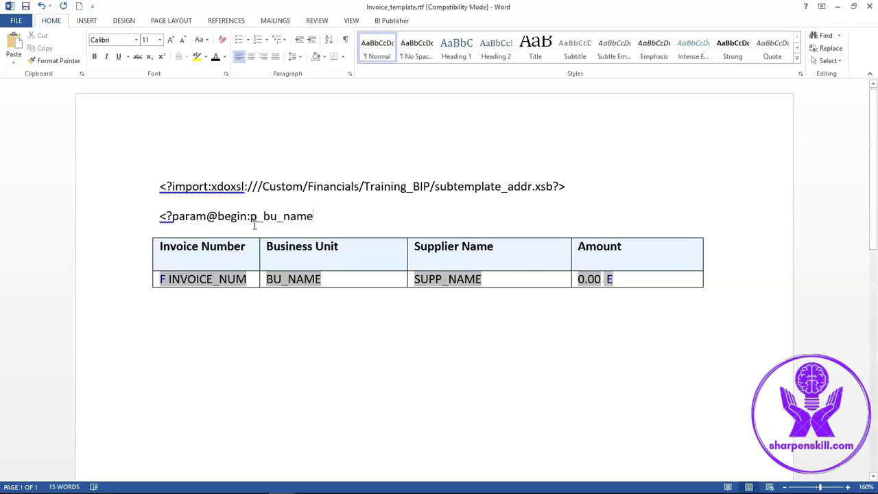
left_click(282, 216, "shift")
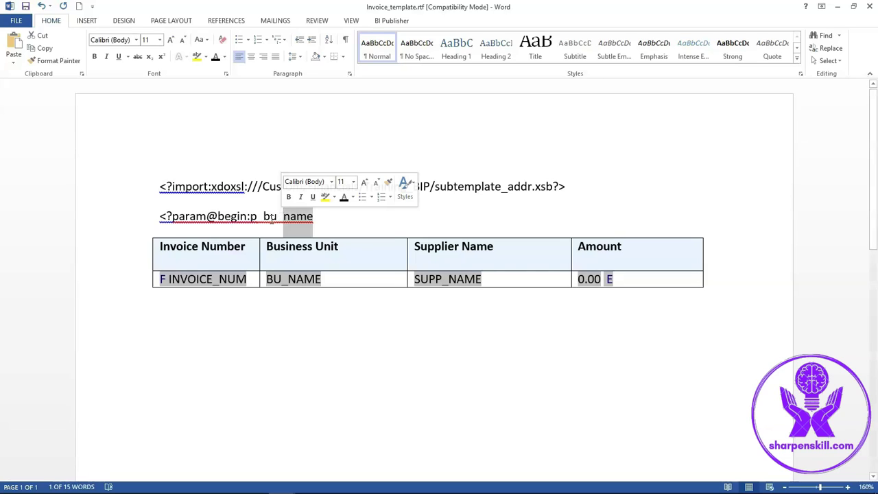
left_click(326, 218)
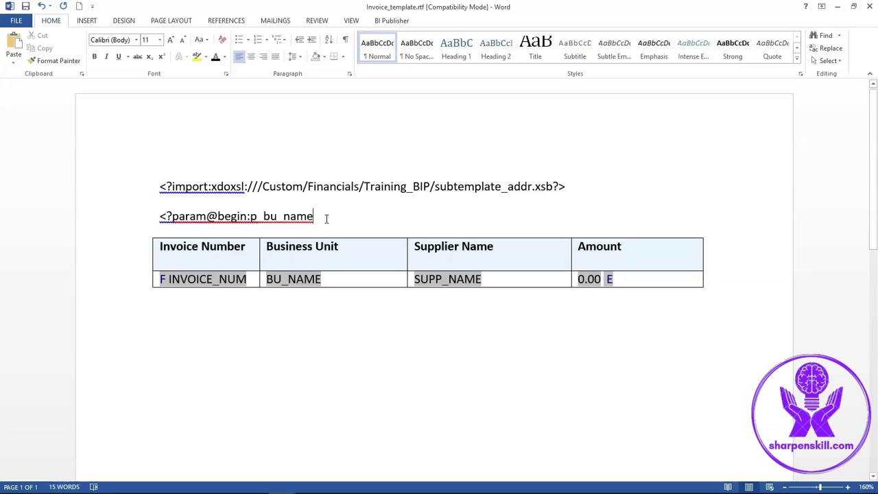
type("?>")
key("Return")
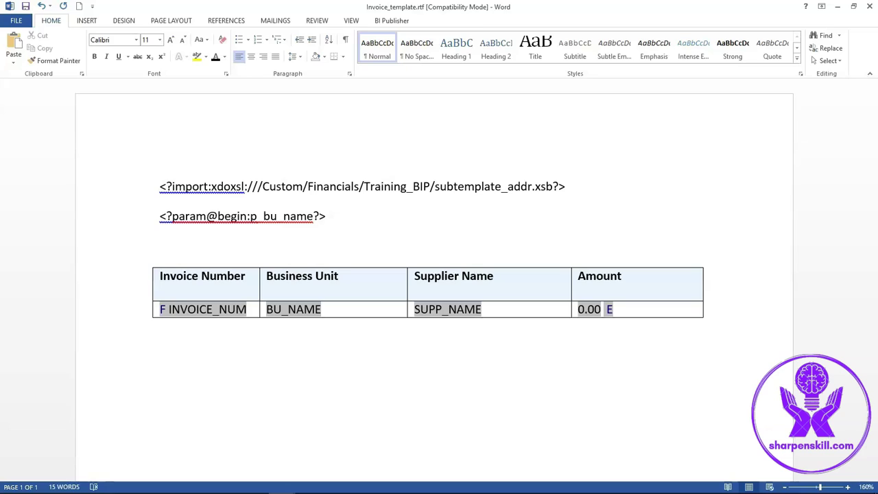
- Type the label 'Business Unit Address:' and paste a copied form field on the line below
left_click(165, 264)
left_click(165, 244)
type("Bu")
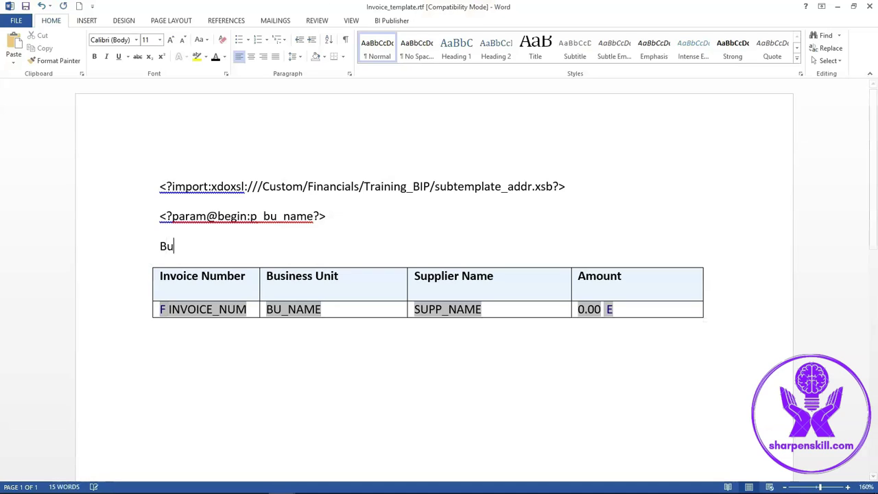
type("siness Unit")
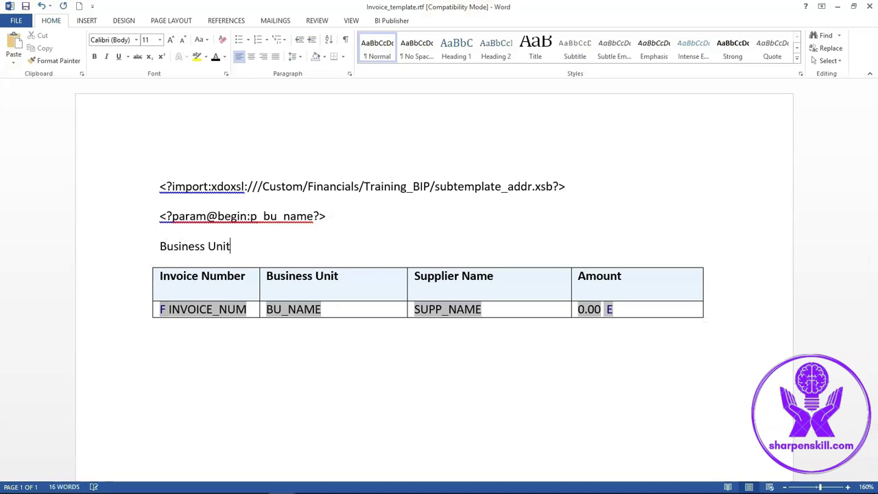
type(" Address:")
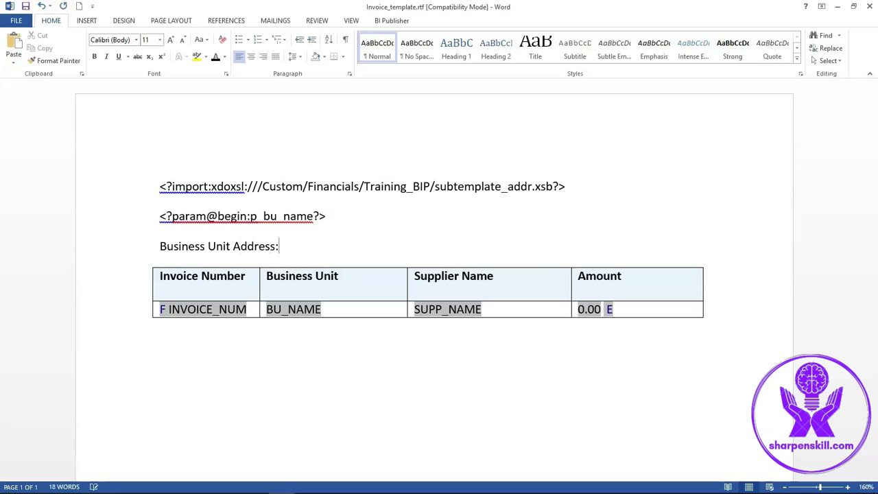
key("Return")
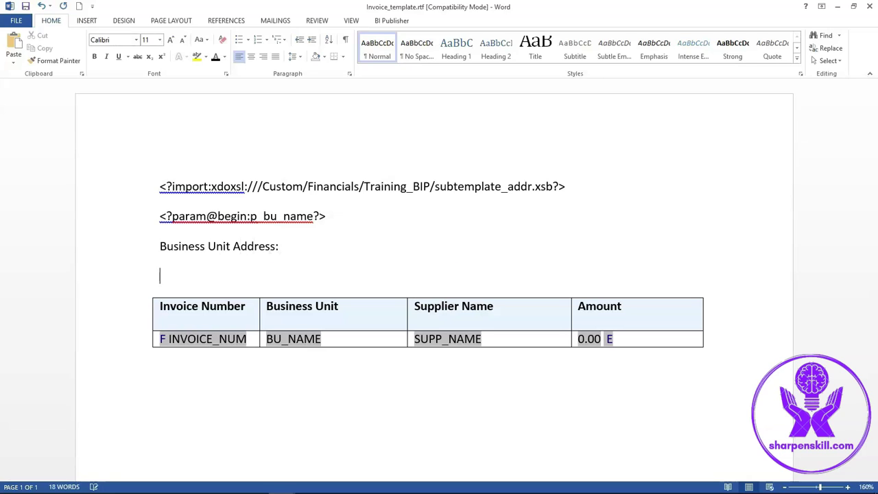
key("ctrl+v")
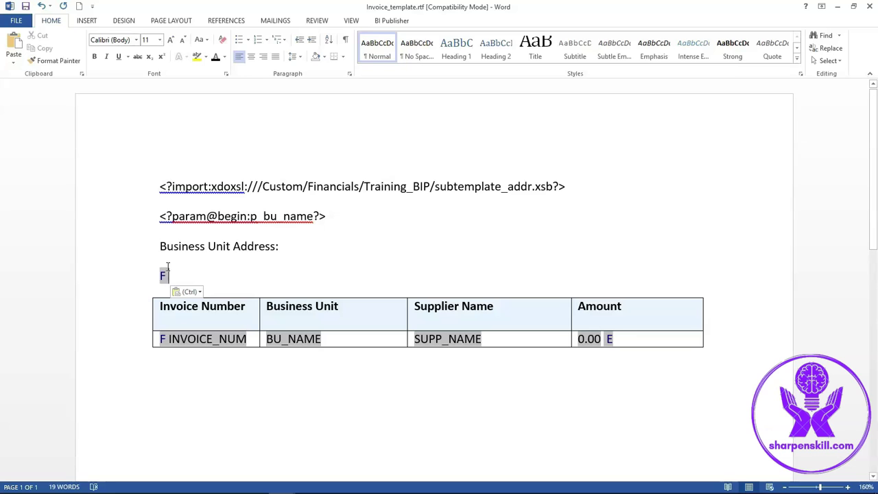
- Set the C field's help text to <?if:$p_bu_name='US1 Business Unit'?>
double_click(162, 276)
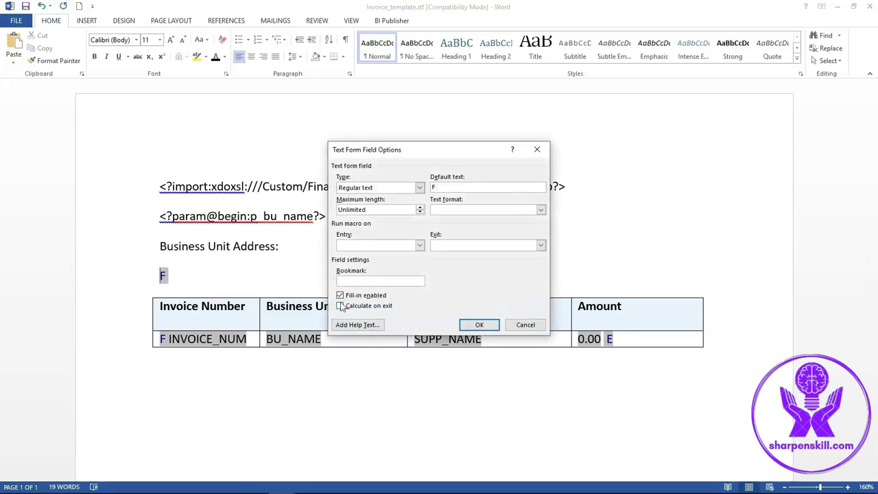
left_click(357, 325)
left_click_drag(431, 261, 267, 236)
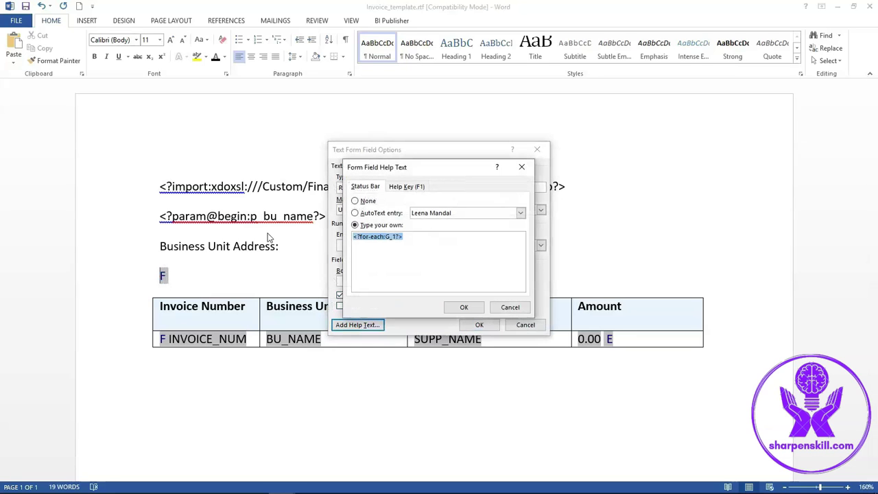
type("<")
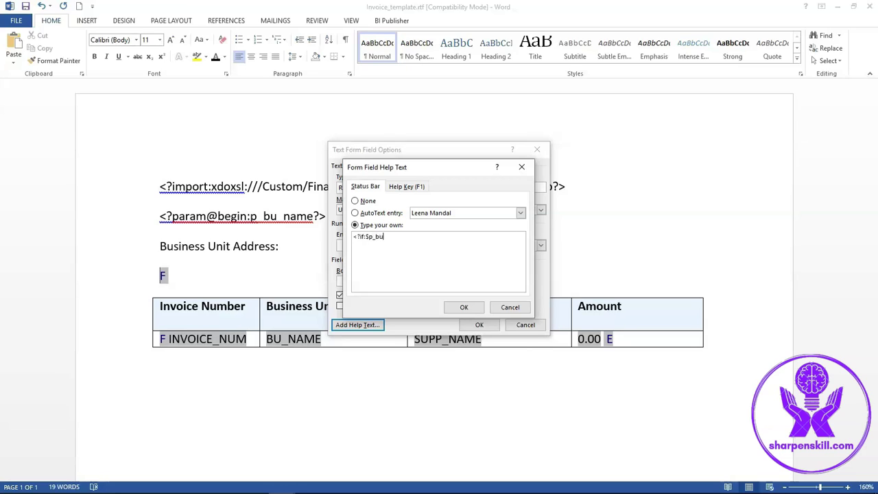
type("$p_bu_name=")
mouse_move(217, 487)
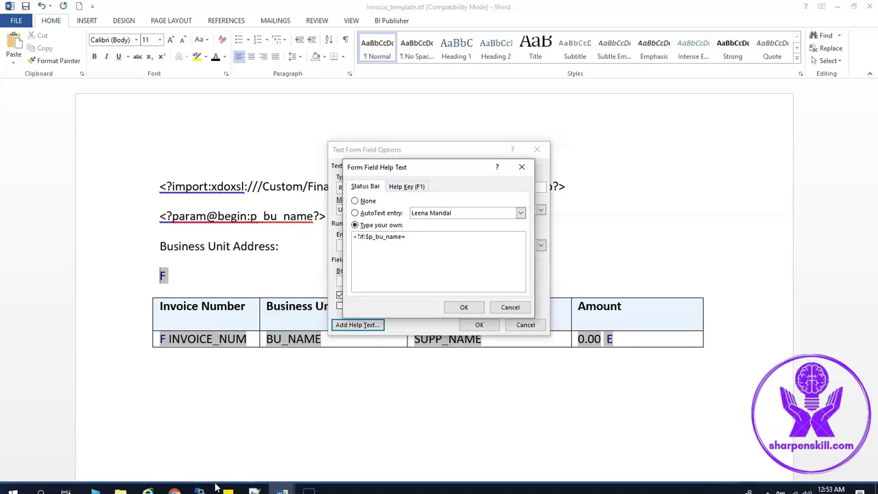
left_click(254, 489)
left_click_drag(134, 466, 32, 466)
key("ctrl+c")
key("alt+Tab")
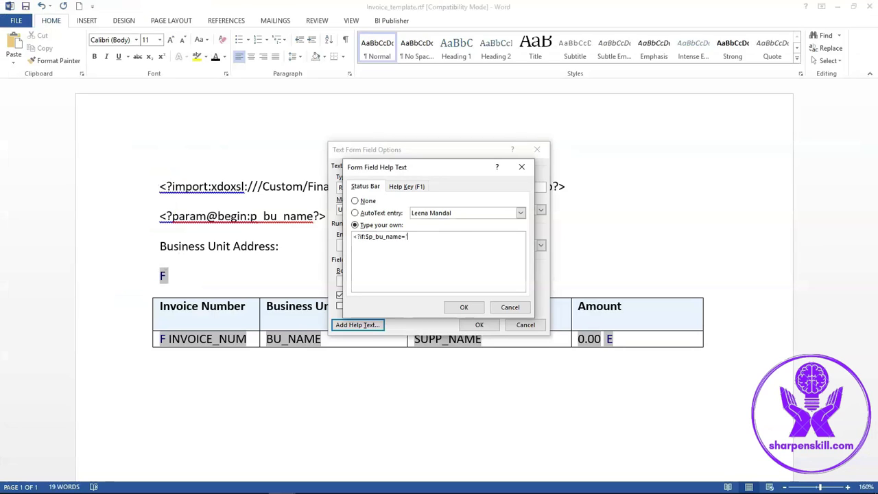
type("'")
key("ctrl+v")
type("'?")
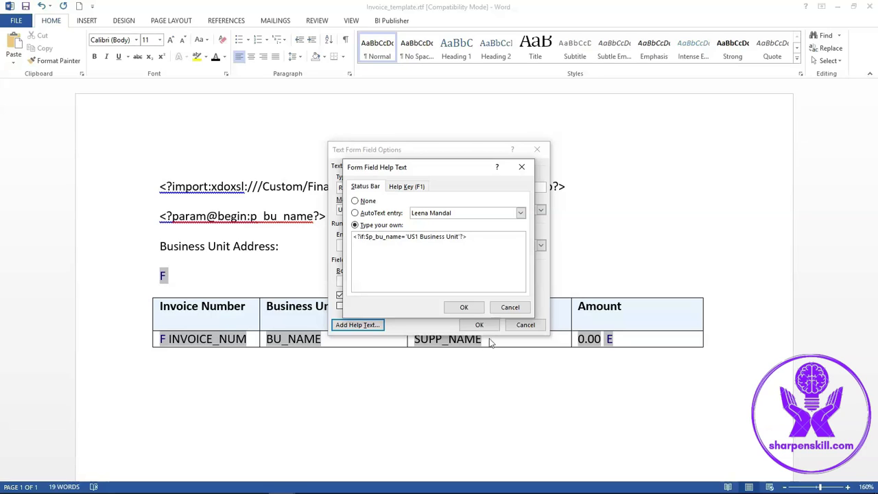
left_click(464, 307)
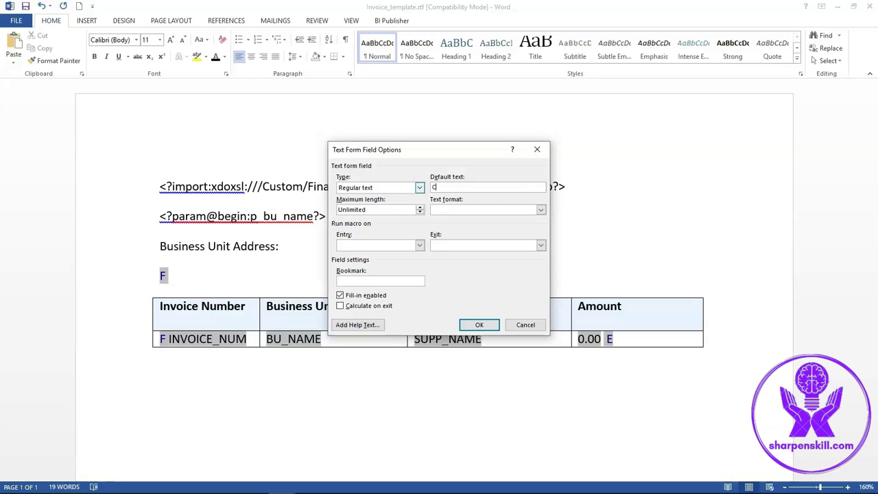
left_click(477, 325)
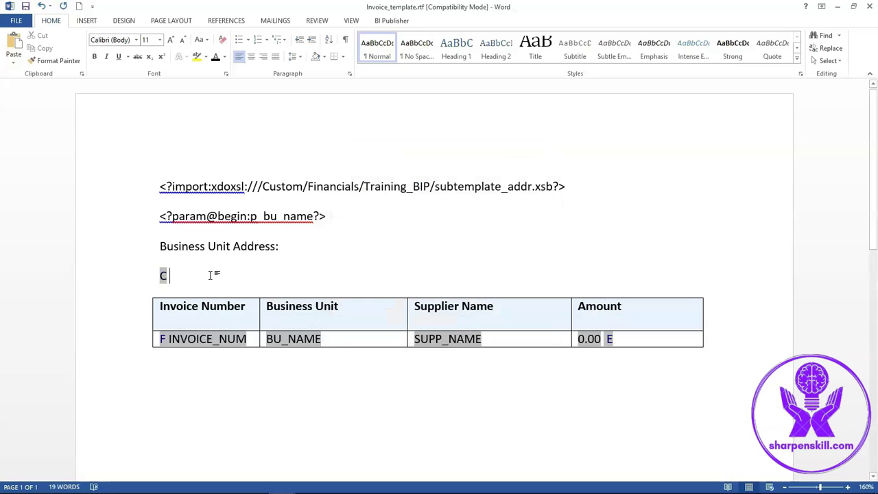
- Type <?call:usa_address?> after the C field and paste a copy of the field after it
type("<")
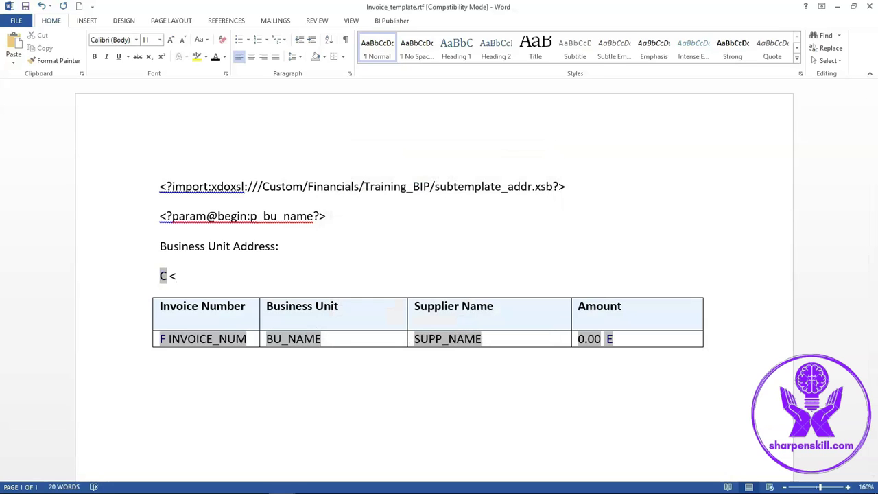
type("?call:usa_address")
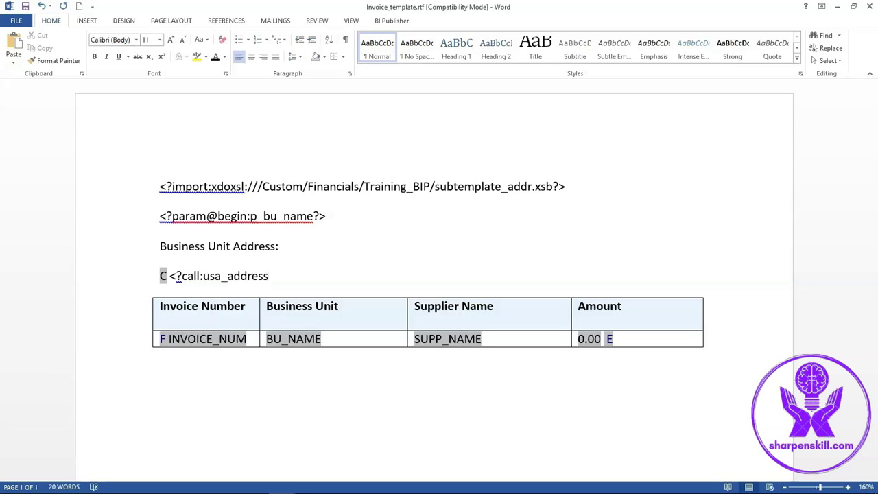
type("?>")
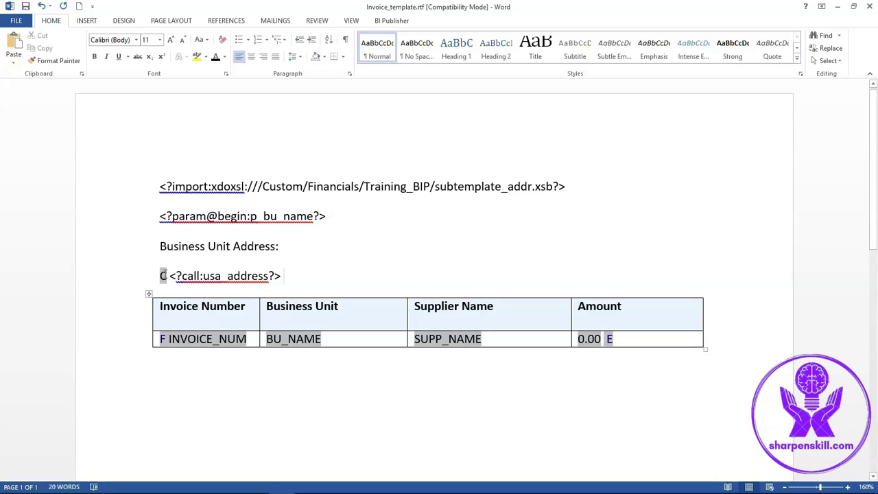
left_click(164, 276)
left_click(163, 276)
key("ctrl+c")
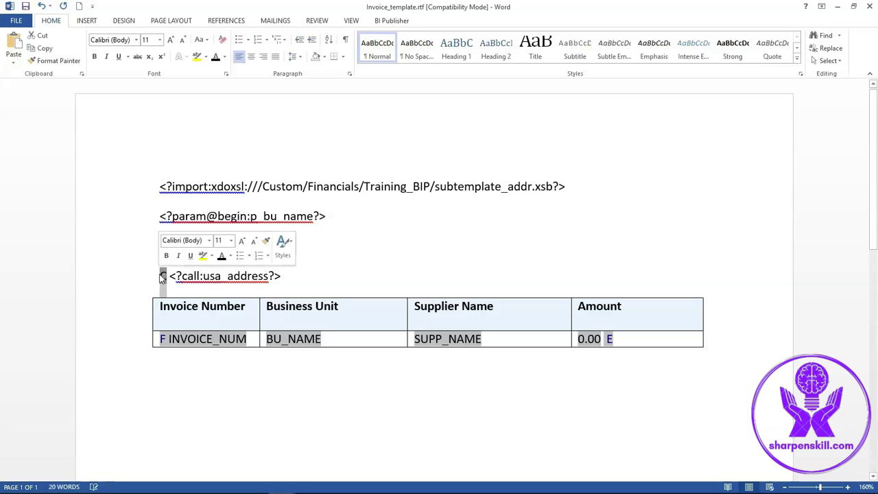
left_click(299, 276)
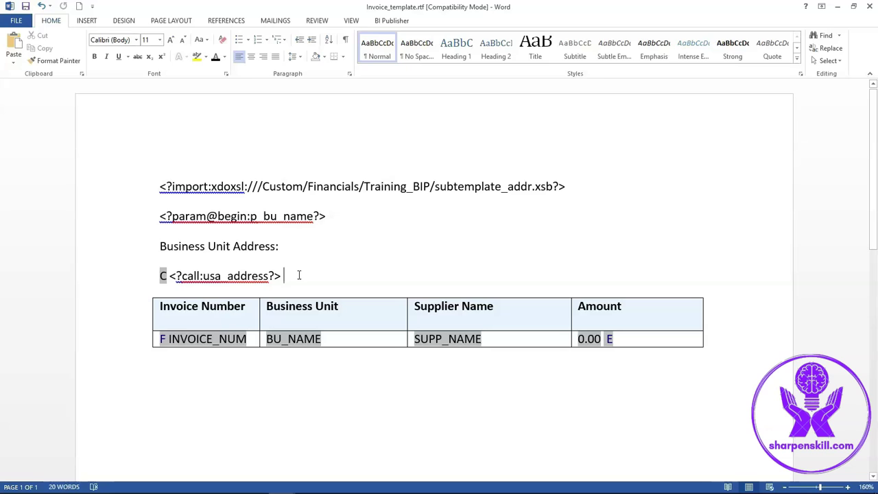
key("ctrl+v")
- Turn the pasted field into EC with help text <?end if?>
double_click(286, 276)
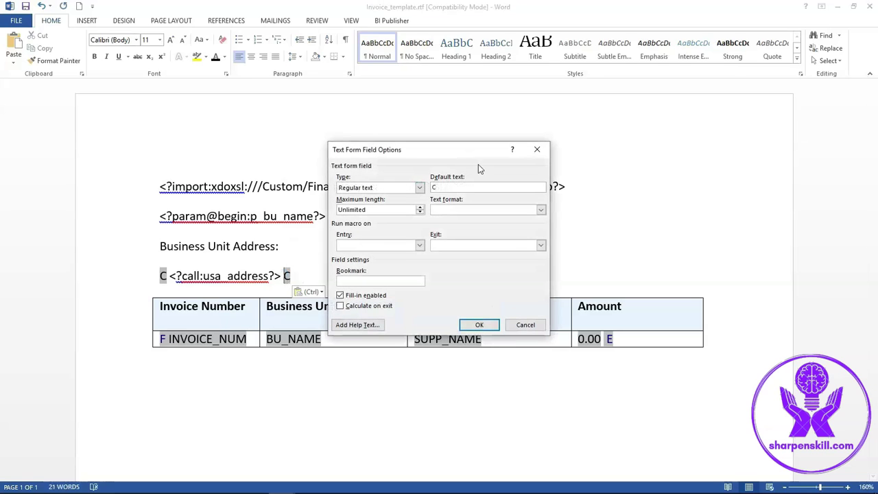
left_click(458, 188)
key("BackSpace")
type("EC")
left_click(356, 324)
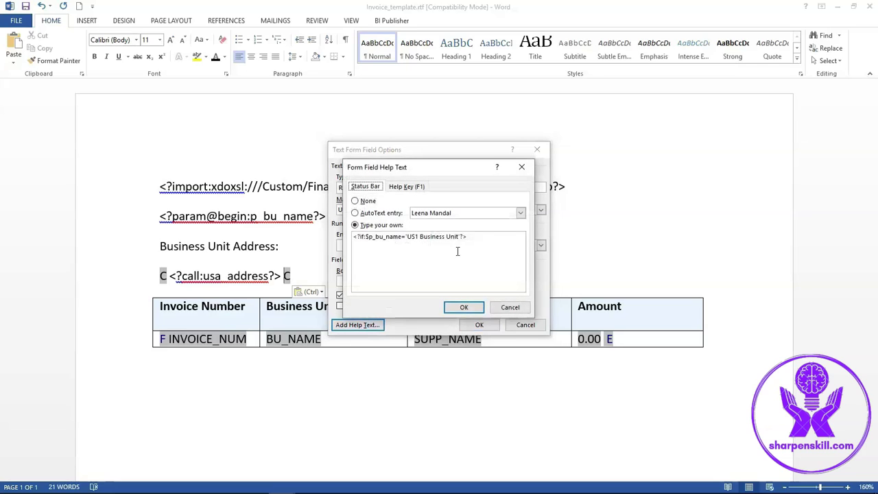
left_click_drag(480, 240, 302, 243)
key("BackSpace")
type("<?e")
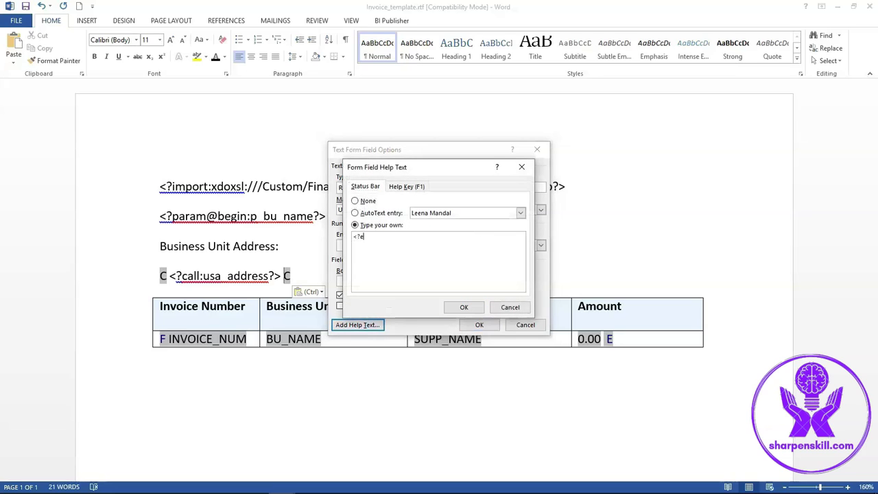
type("nd i")
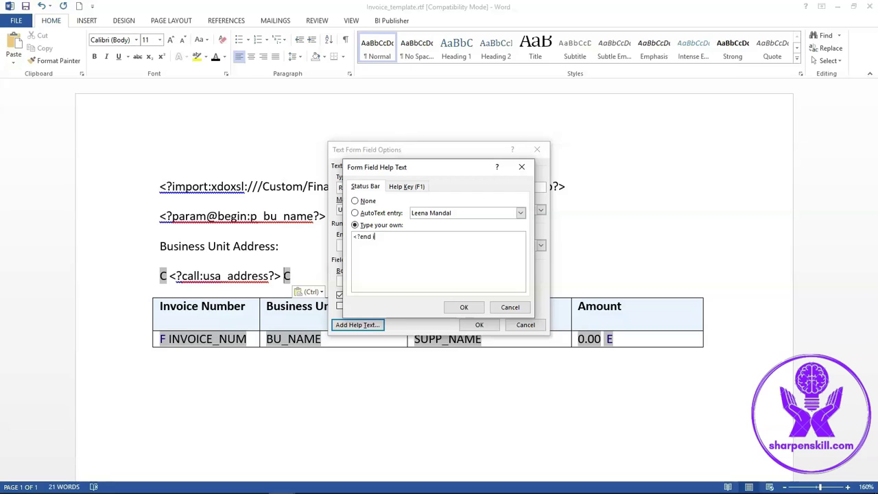
left_click(458, 310)
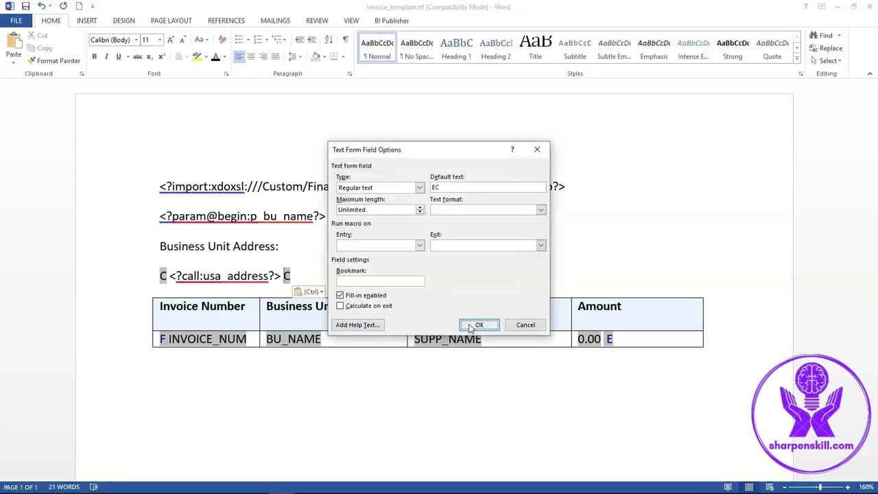
left_click(479, 325)
triple_click(197, 275)
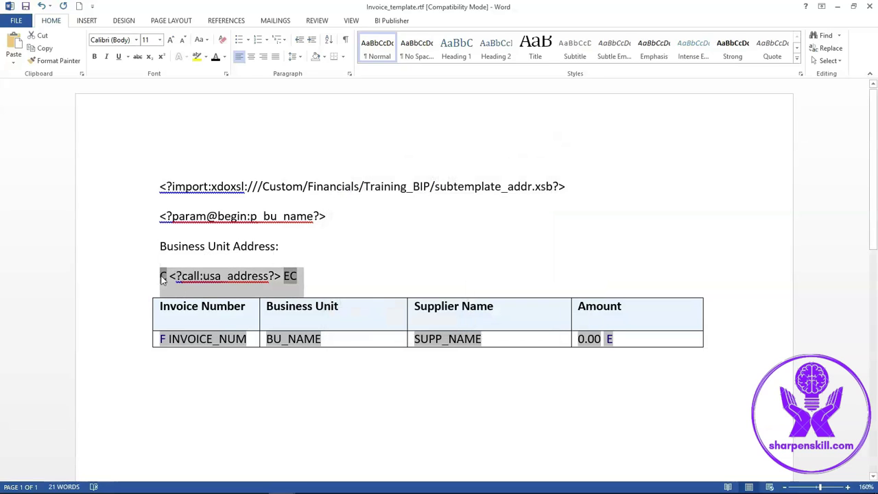
- Duplicate the 'C <?call:usa_address?> EC' line onto a new line below
key("ctrl+c")
left_click(318, 285)
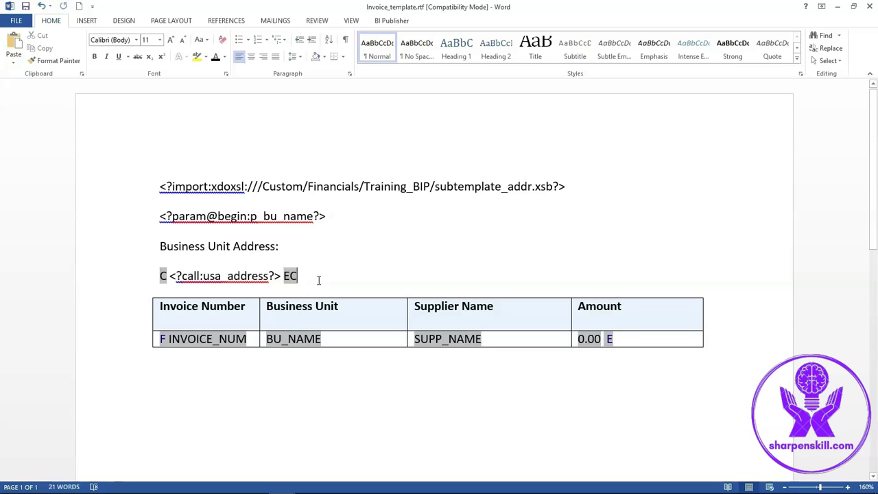
key("Return")
key("ctrl+v")
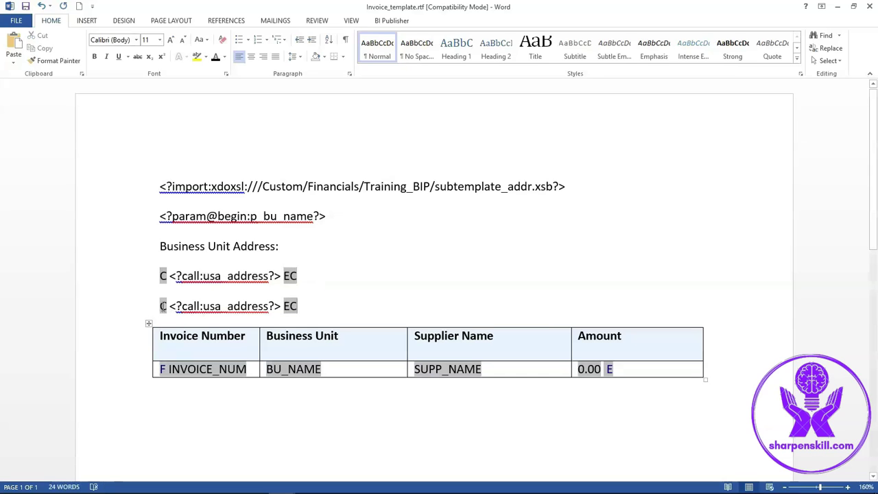
- Change the second C field's condition to 'India Business Unit 01'
double_click(164, 306)
left_click(357, 325)
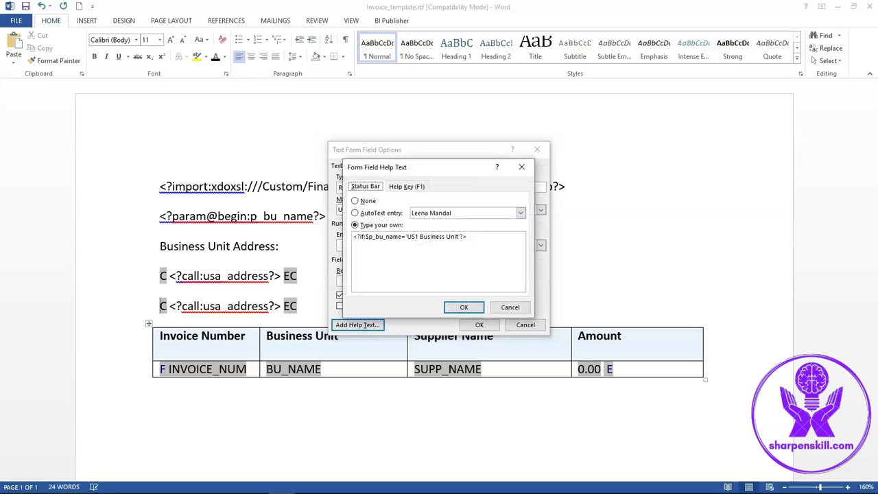
left_click(253, 482)
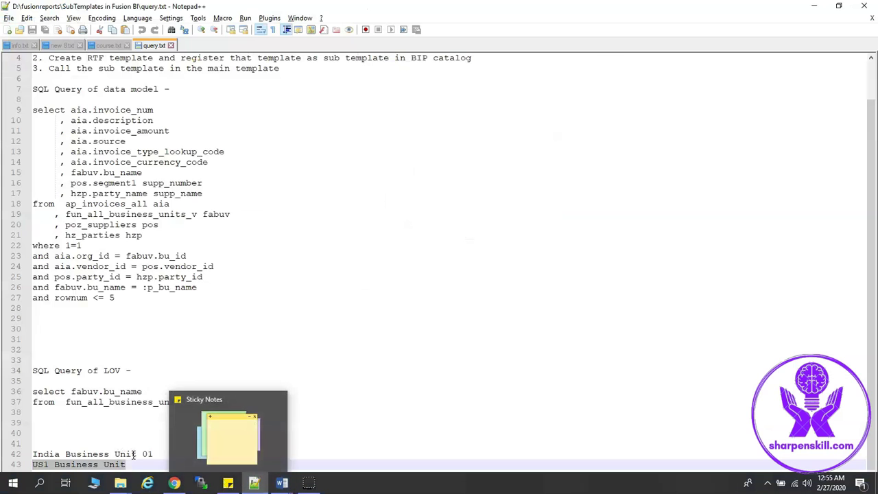
left_click_drag(153, 454, 26, 454)
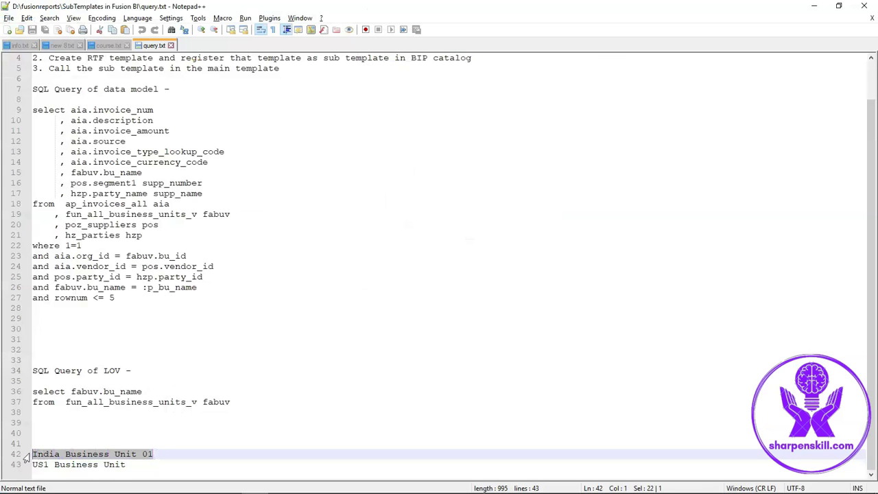
key("alt+Tab")
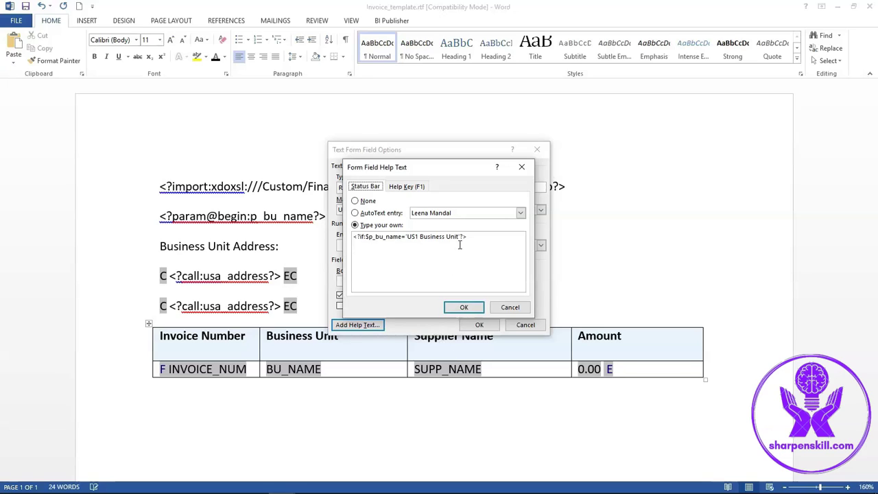
left_click_drag(458, 237, 407, 236)
key("ctrl+v")
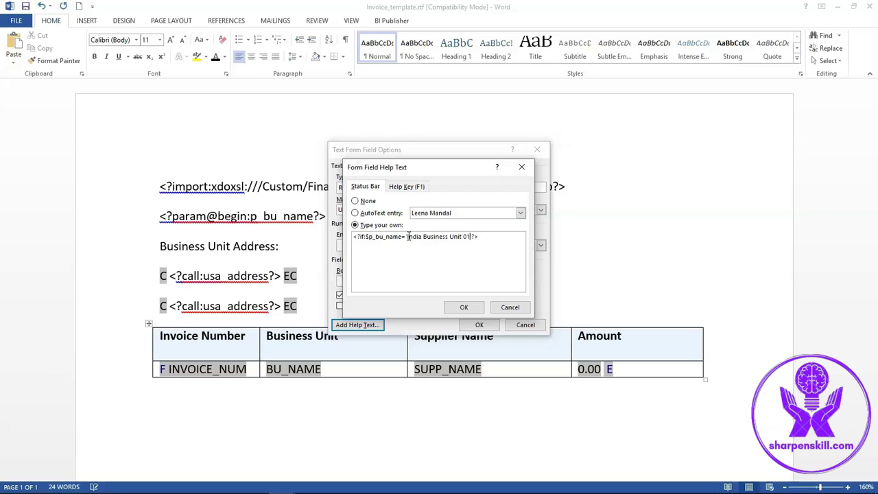
left_click(467, 307)
left_click(473, 325)
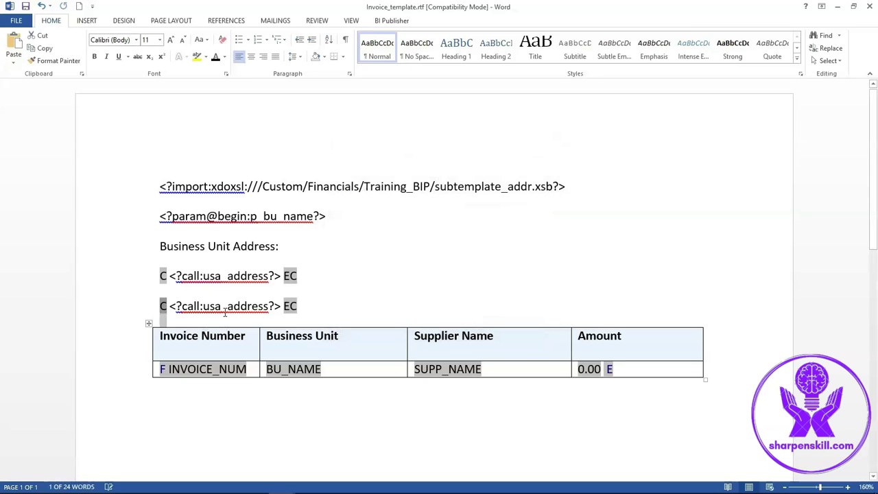
- Change the second line's call tag to <?call:in_address?>
left_click(222, 306)
key("BackSpace")
key("BackSpace")
key("BackSpace")
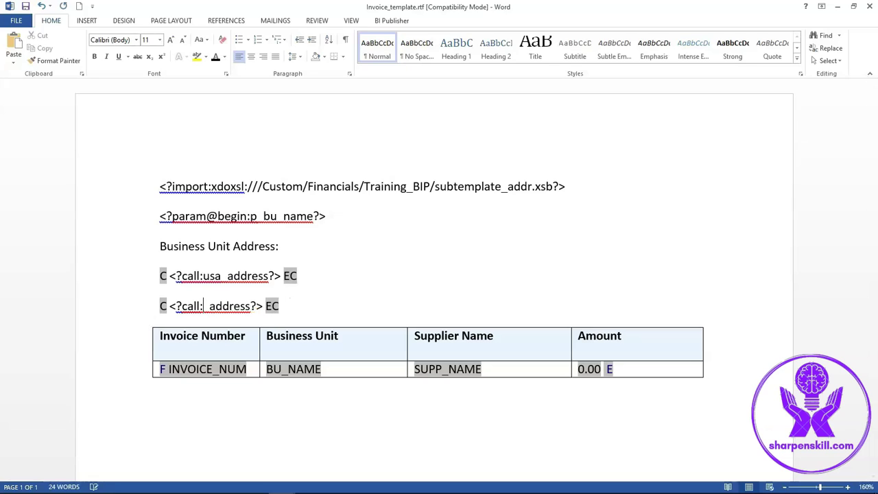
type("in")
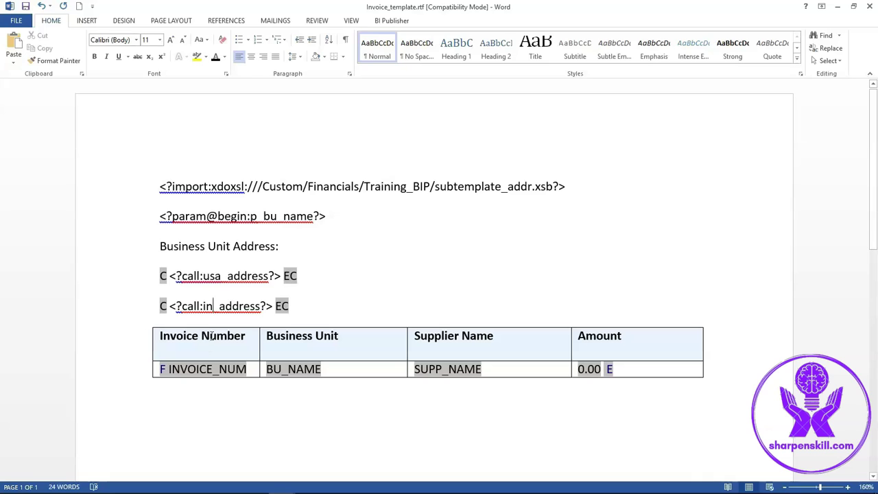
- Check the usa_address and in_address template names in address.rtf, then return to the InvoiceSubDM data model
left_click(280, 483)
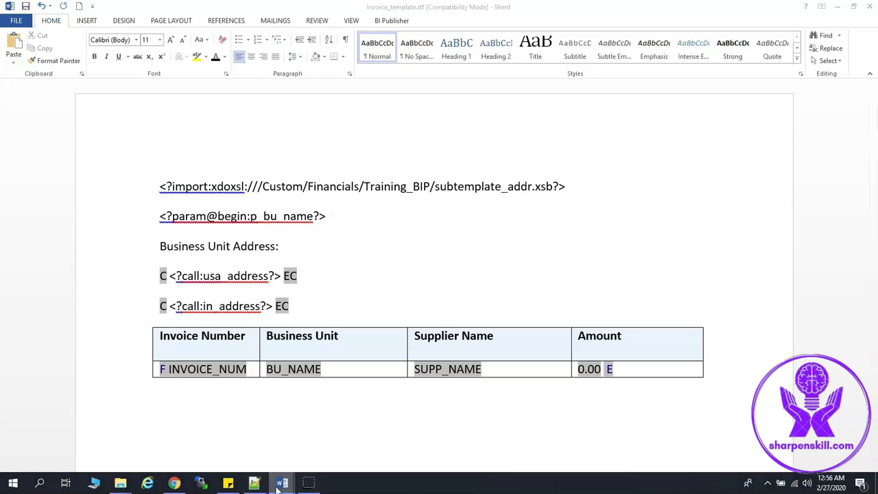
left_click(241, 434)
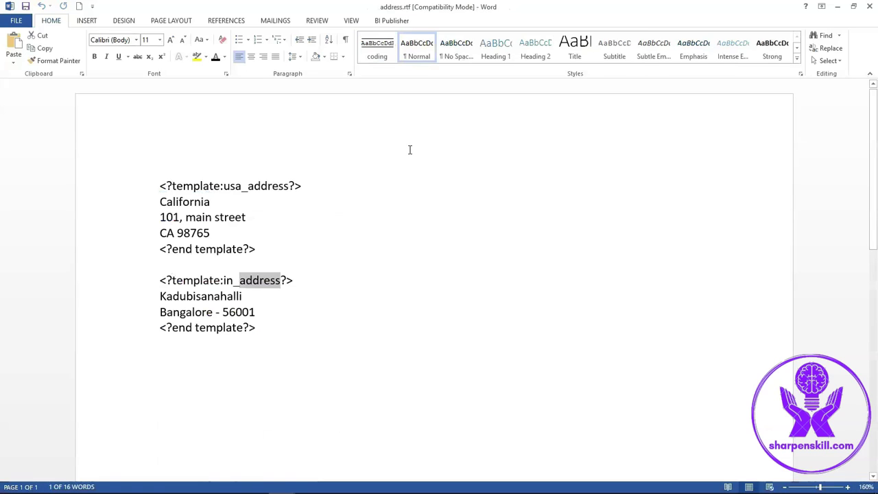
left_click(367, 274)
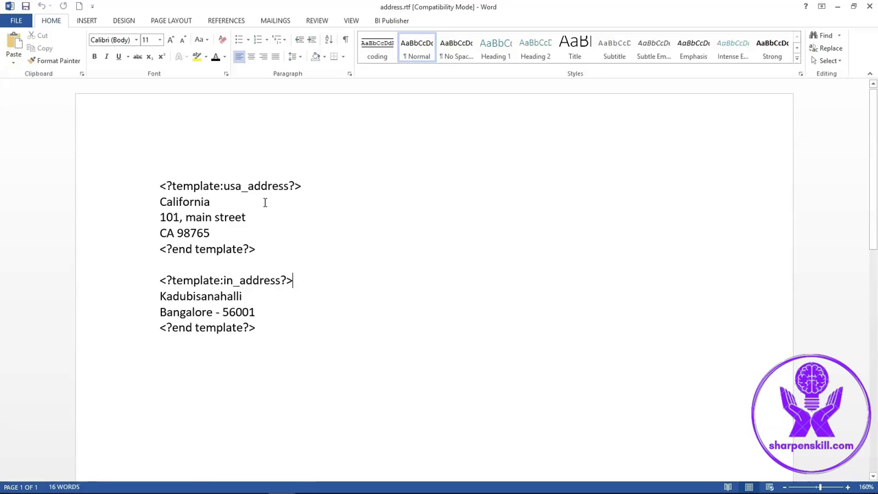
left_click_drag(224, 186, 301, 186)
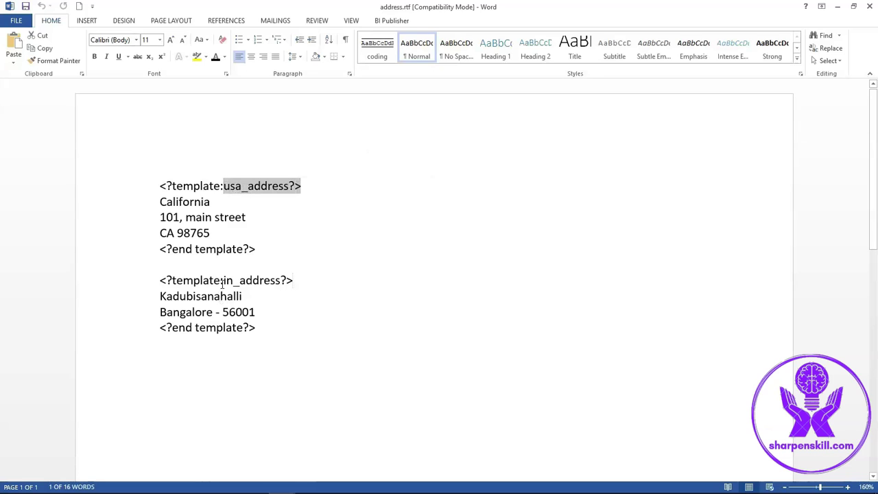
left_click_drag(223, 280, 302, 279)
key("alt+Tab")
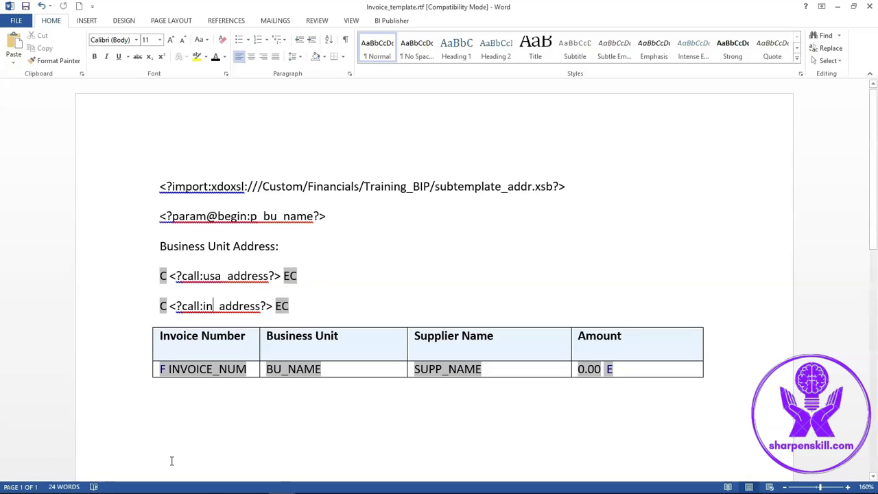
left_click(175, 484)
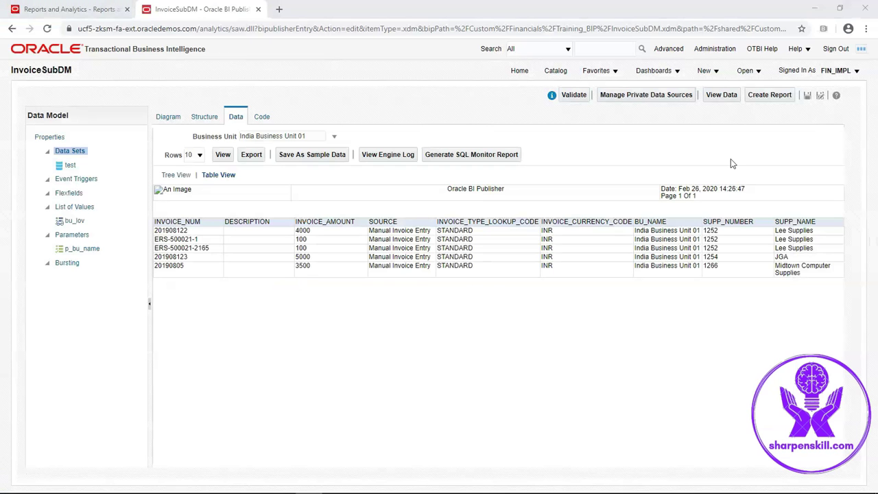
- Create a new report from InvoiceSubDM in the report editor and save it as InvoiceSubReport
left_click(779, 100)
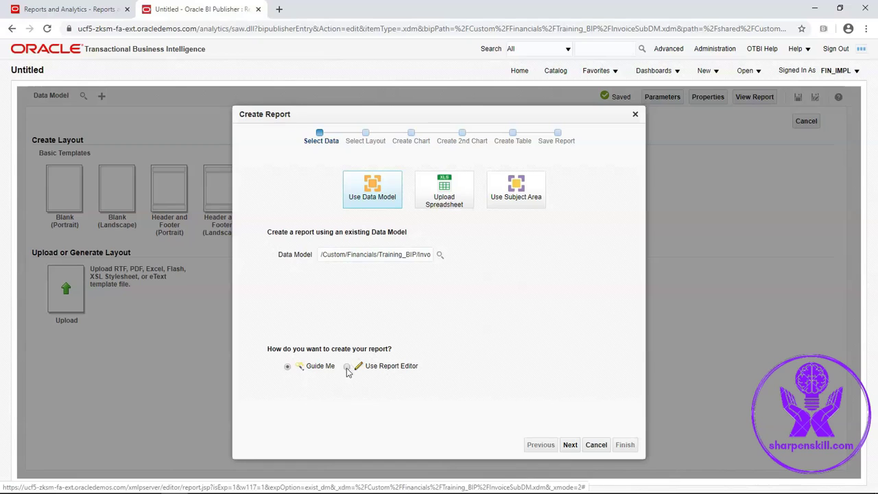
left_click(346, 367)
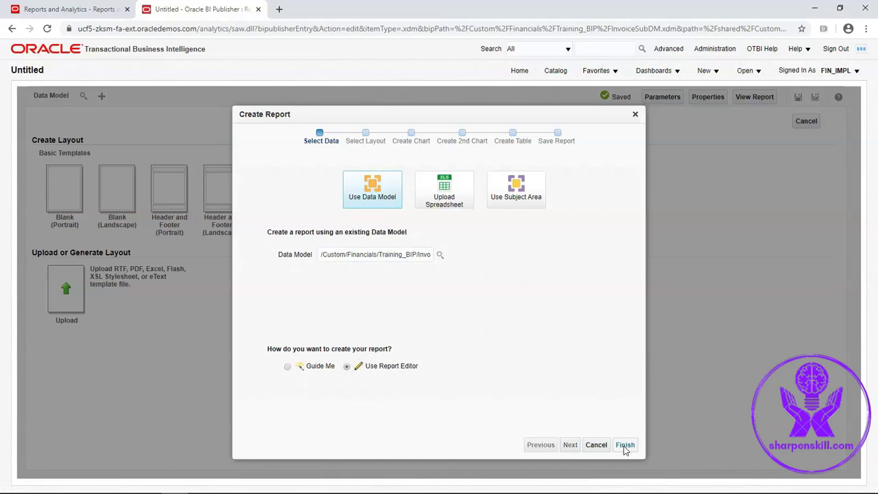
left_click(625, 446)
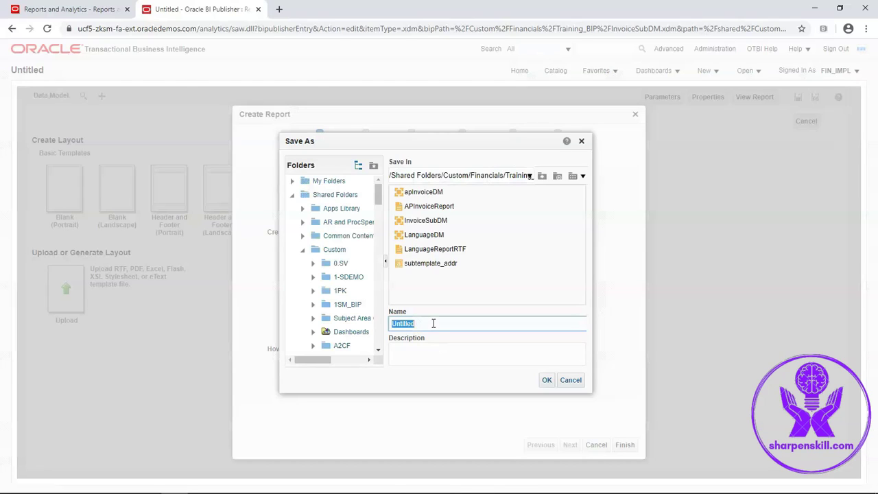
key("BackSpace")
type("InvoiceSubReport")
left_click(546, 382)
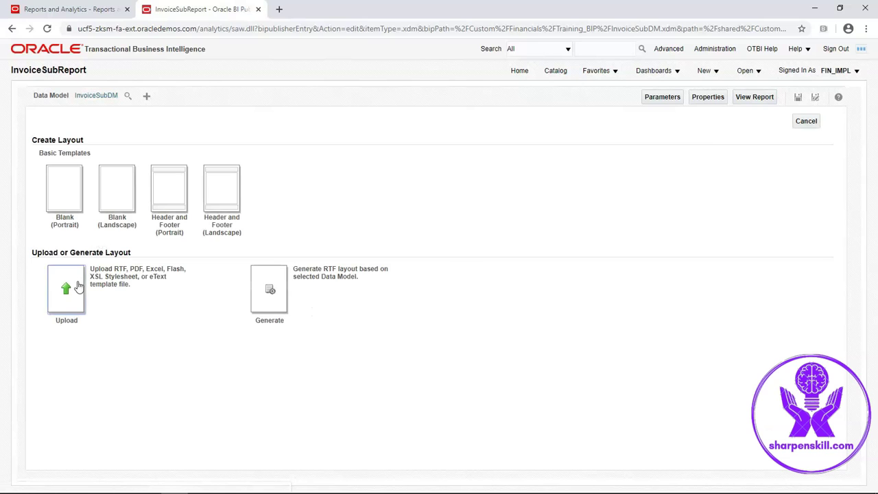
- Start a layout upload and name the layout testAP_layout
left_click(78, 286)
mouse_move(312, 489)
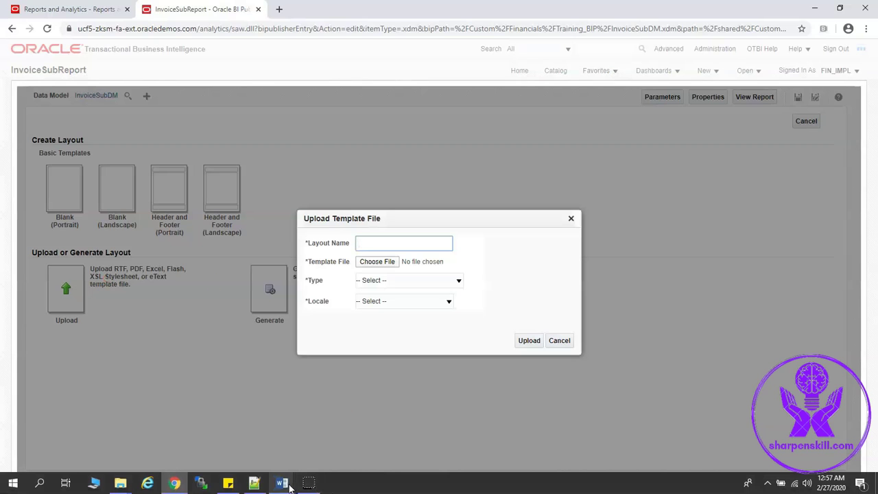
left_click(322, 439)
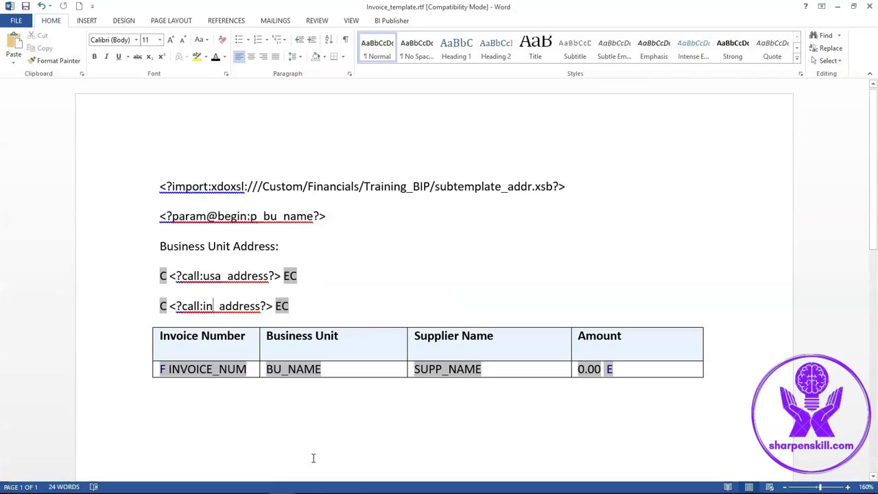
key("alt+Tab")
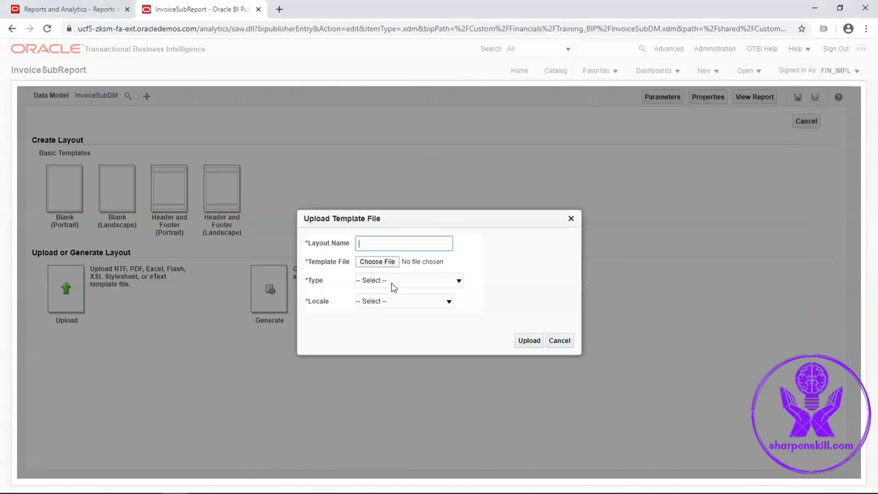
type("AP_layout")
- Upload Invoice_template.rtf as an RTF Template with English locale
left_click(378, 263)
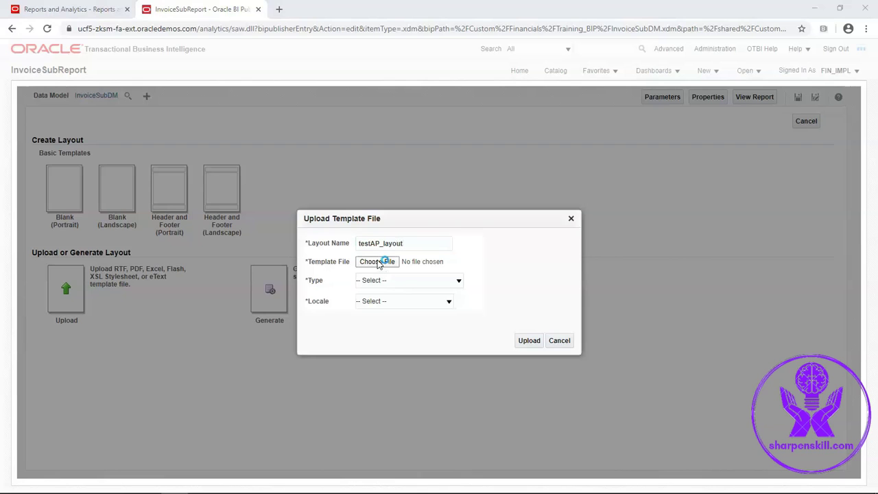
left_click(191, 88)
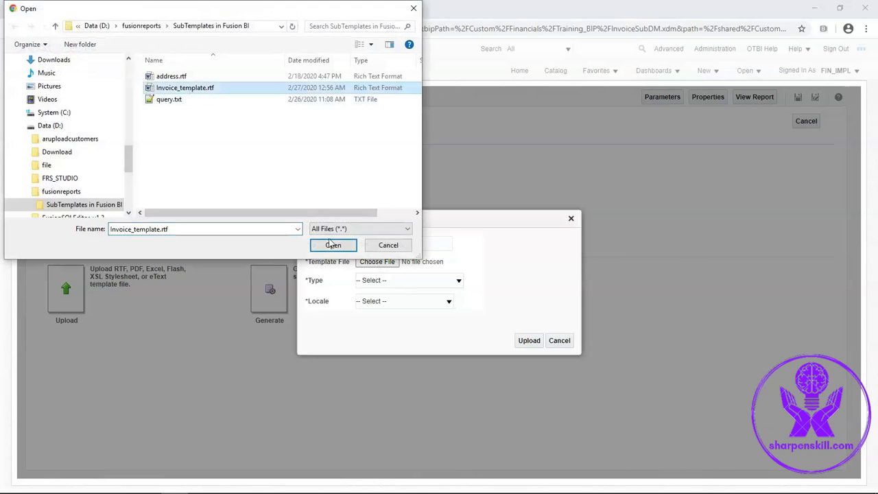
left_click(333, 245)
left_click(399, 283)
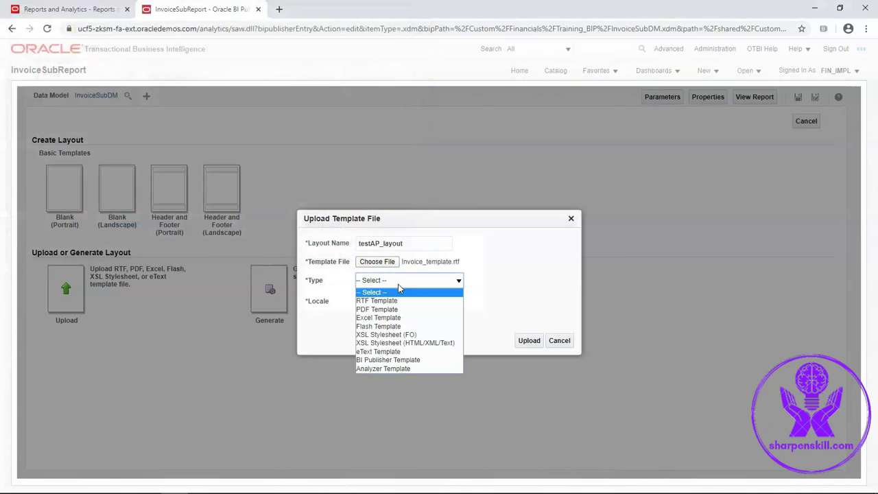
left_click(394, 302)
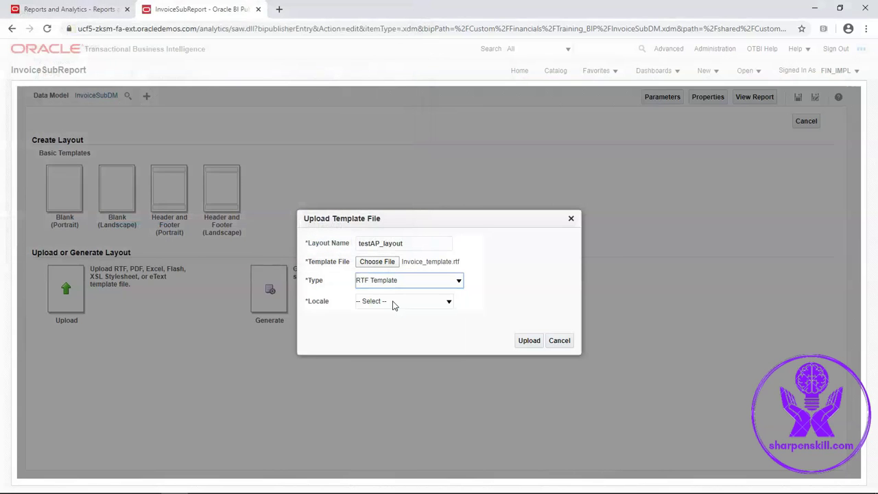
left_click(394, 305)
key("e")
key("Return")
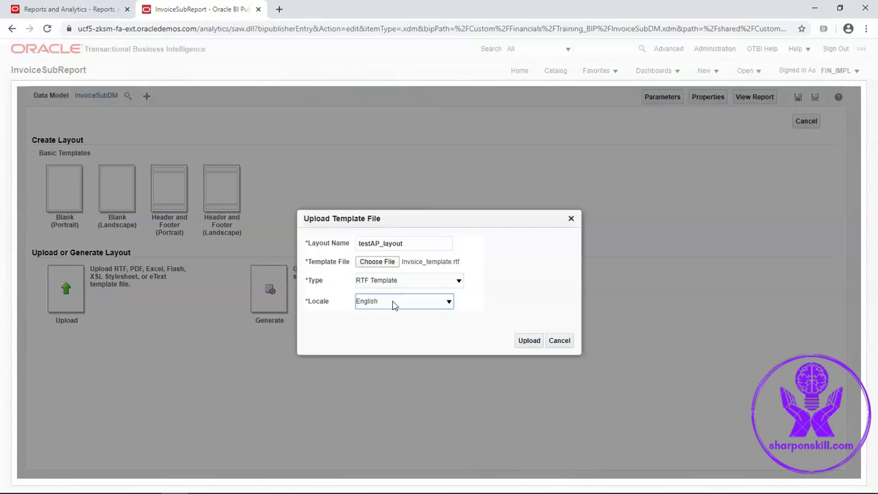
left_click(526, 343)
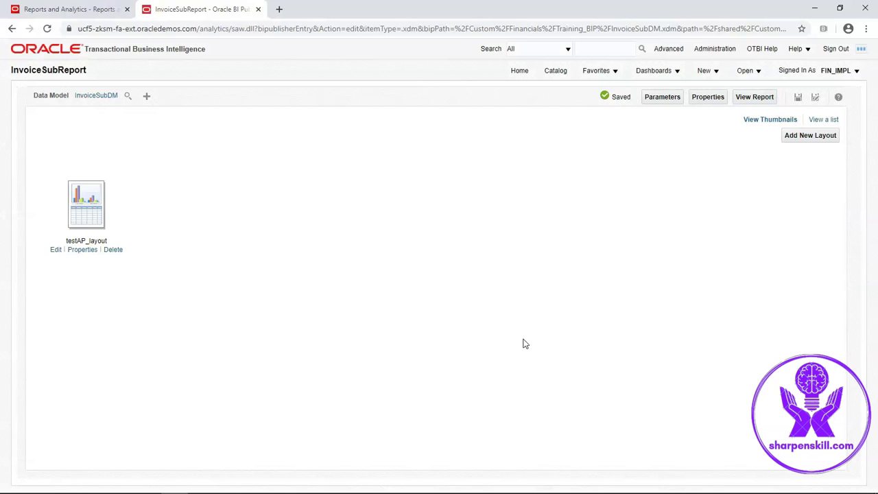
- Set testAP_layout's default output format to PDF and save the report
left_click(819, 121)
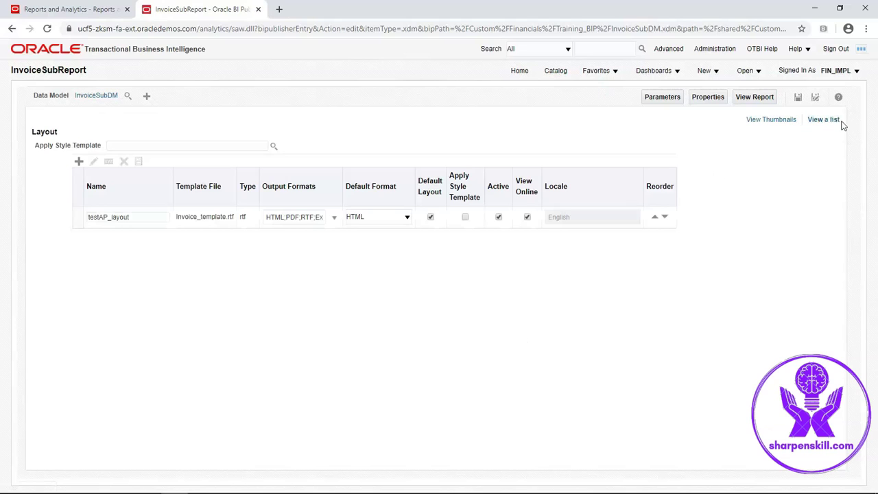
left_click(408, 218)
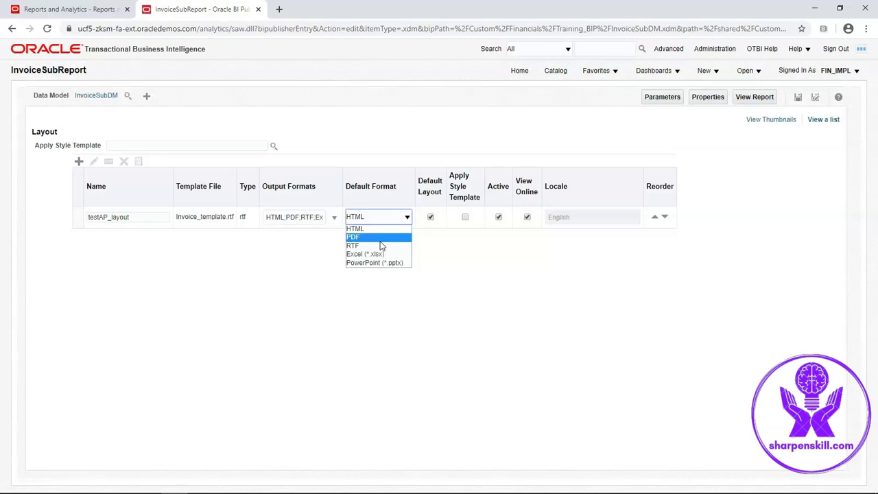
left_click(382, 245)
left_click(796, 101)
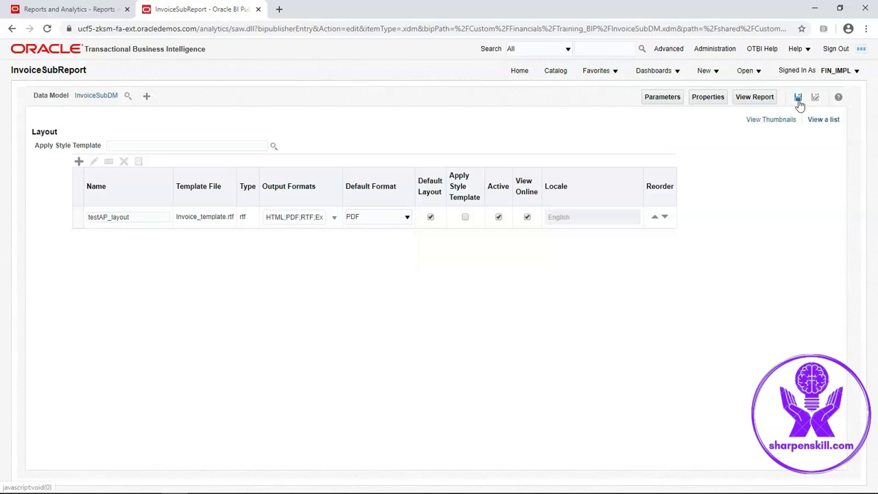
- Review the report properties, then view InvoiceSubReport
left_click(775, 120)
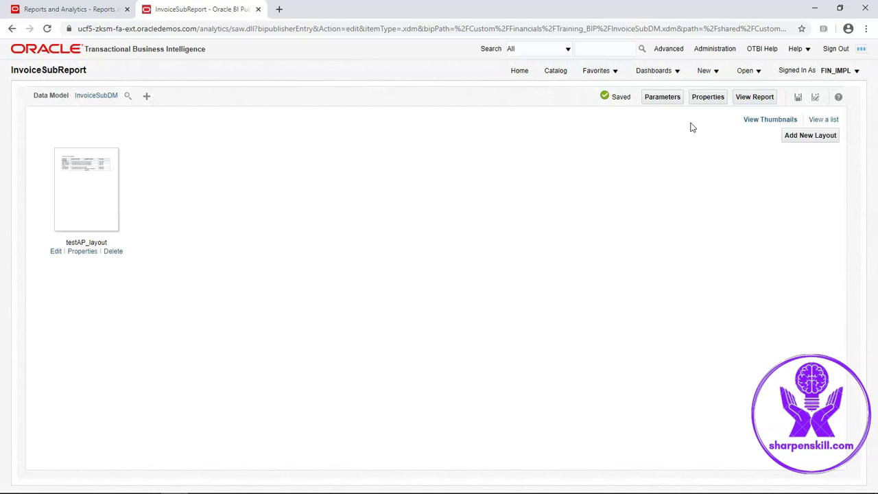
left_click(707, 98)
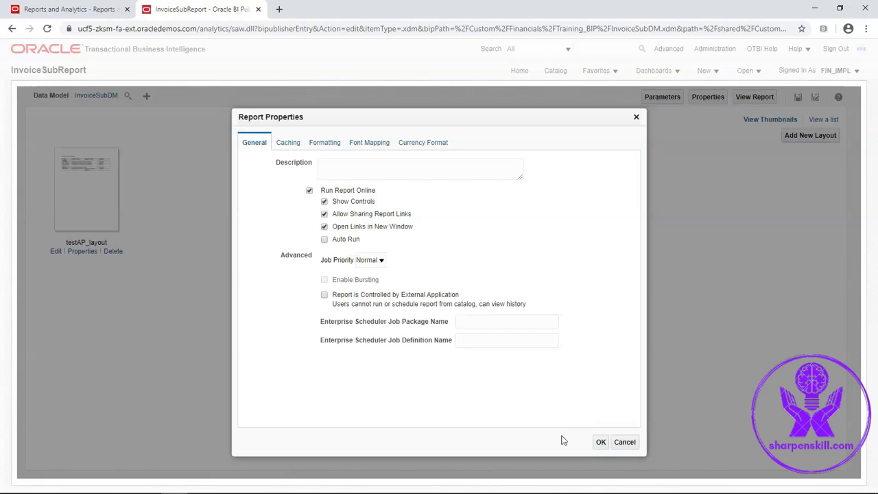
left_click(601, 443)
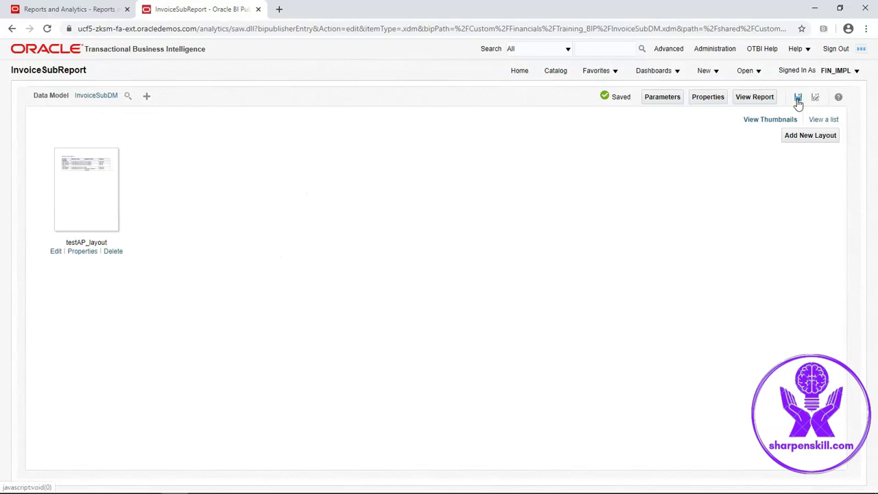
left_click(760, 100)
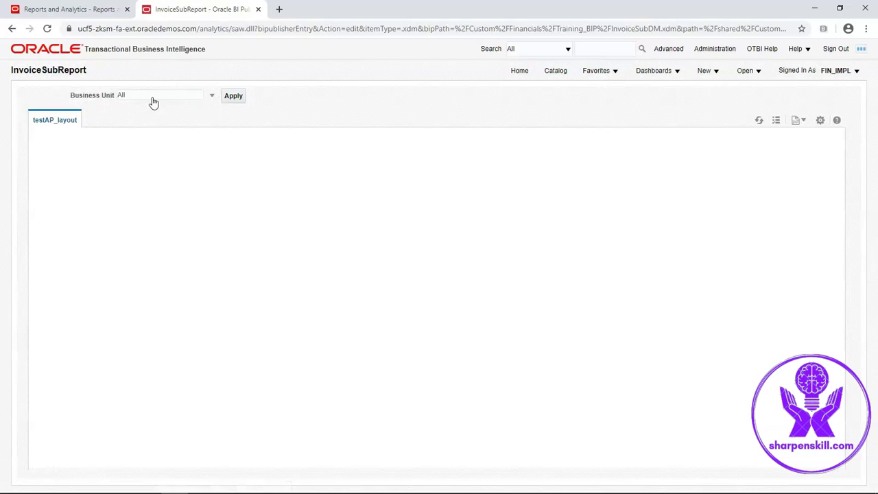
- Run the InvoiceSubReport for US1 Business Unit, showing the California address
left_click(152, 100)
left_click(155, 114)
left_click(232, 98)
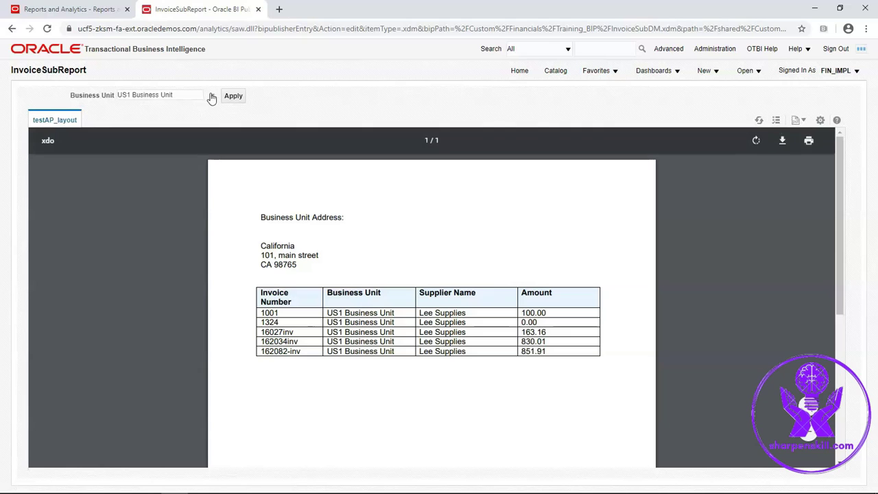
- Rerun the report for India Business Unit 01 and highlight the Bangalore address in the output
left_click(212, 97)
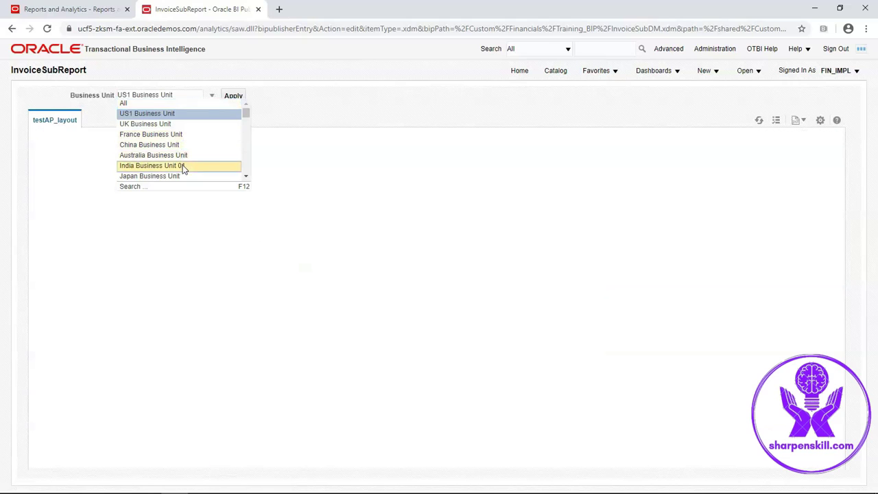
left_click(182, 166)
left_click(231, 98)
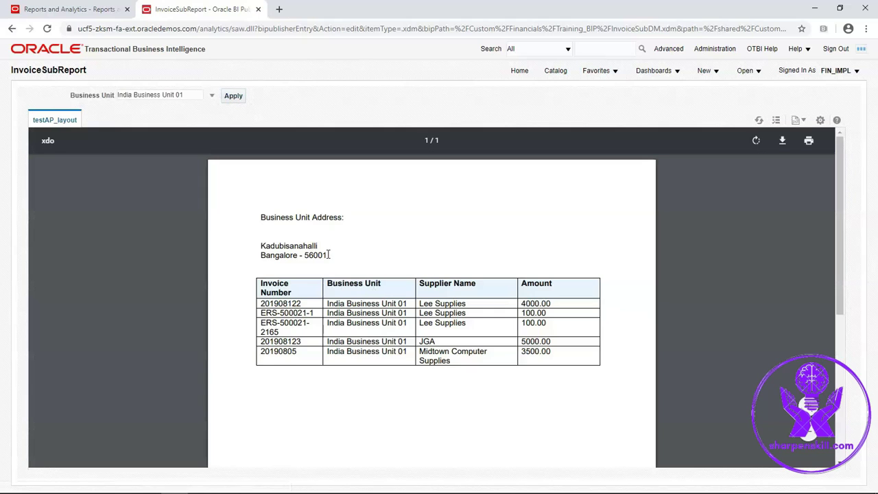
left_click_drag(331, 255, 260, 246)
mouse_move(282, 482)
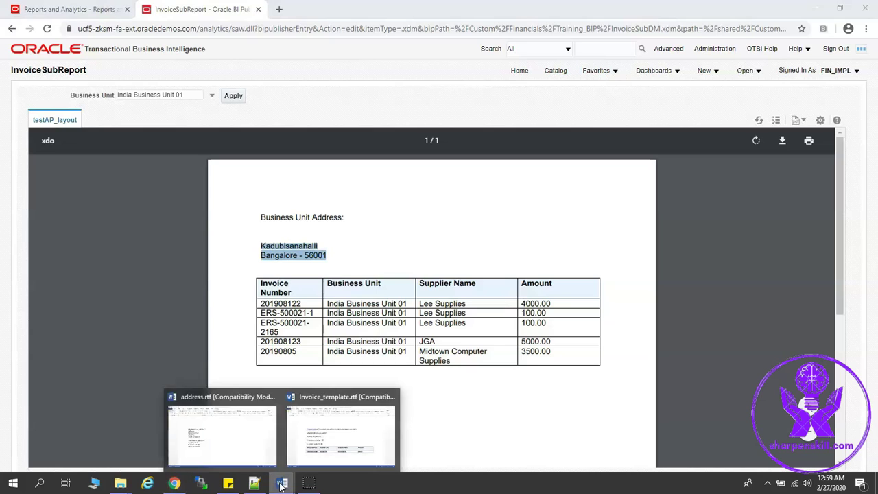
left_click(231, 439)
left_click_drag(214, 234, 162, 190)
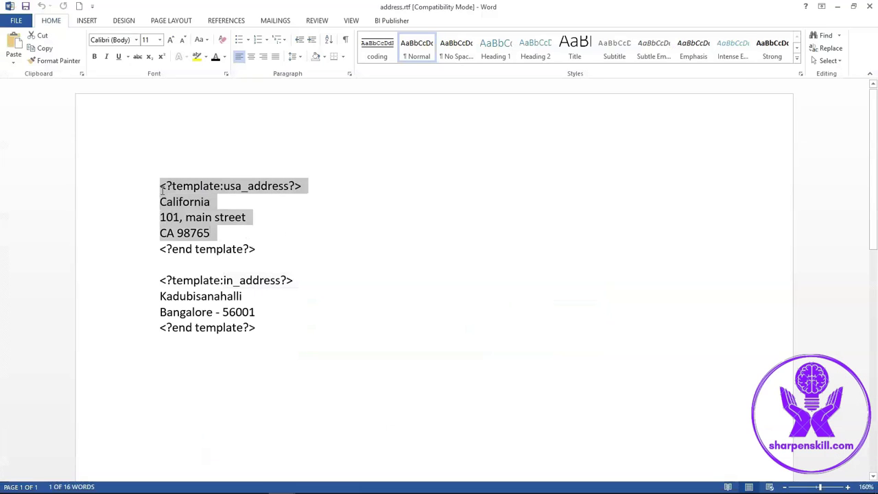
left_click_drag(254, 318, 160, 296)
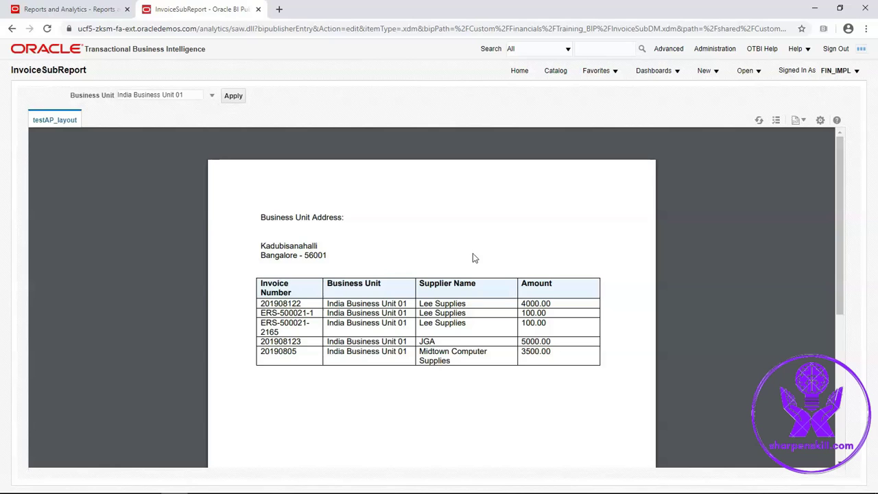
mouse_move(714, 132)
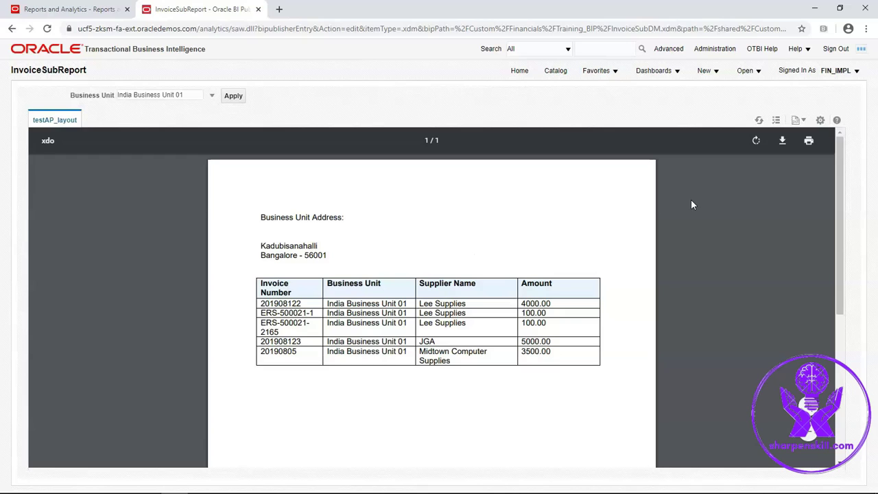